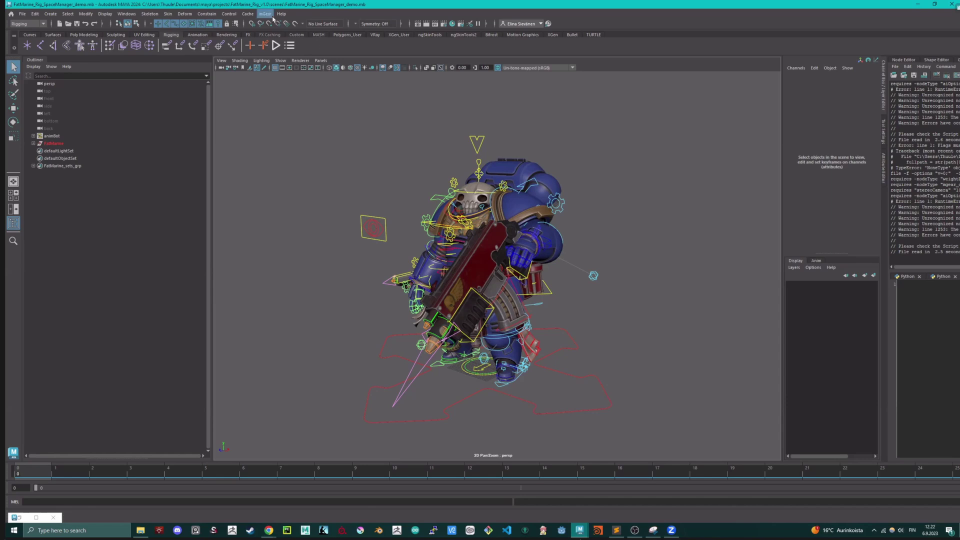
Open mGear's Space Manager from Rigbits, shorten its window and move it off the marine model.
{"action": "left_click", "coordinate": [270, 14]}
{"action": "mouse_move", "coordinate": [280, 66]}
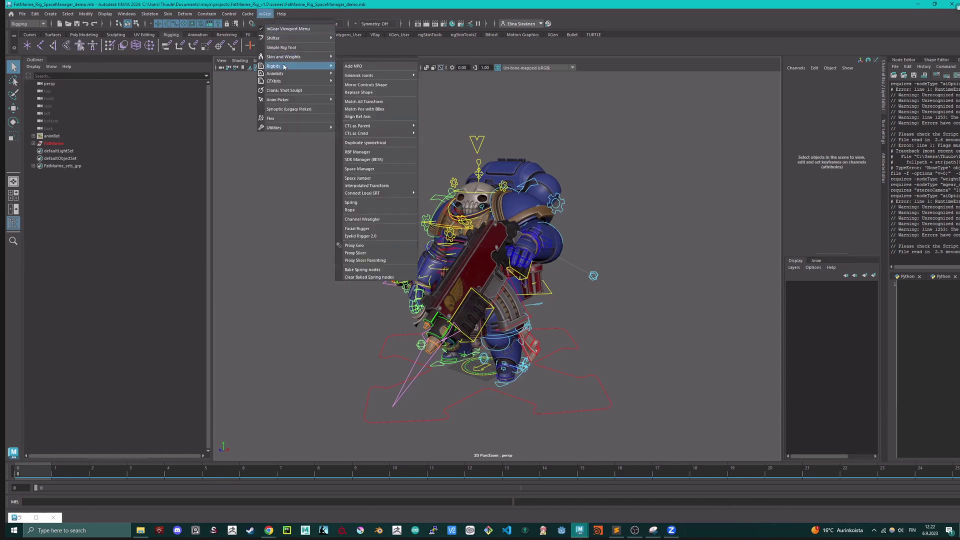
{"action": "left_click", "coordinate": [376, 169]}
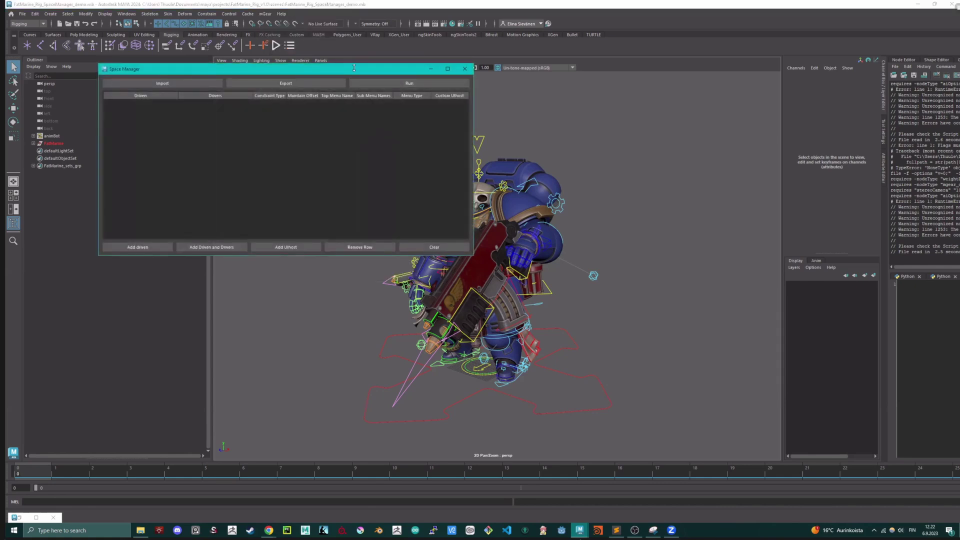
{"action": "left_click_drag", "start_coordinate": [354, 67], "coordinate": [819, 248]}
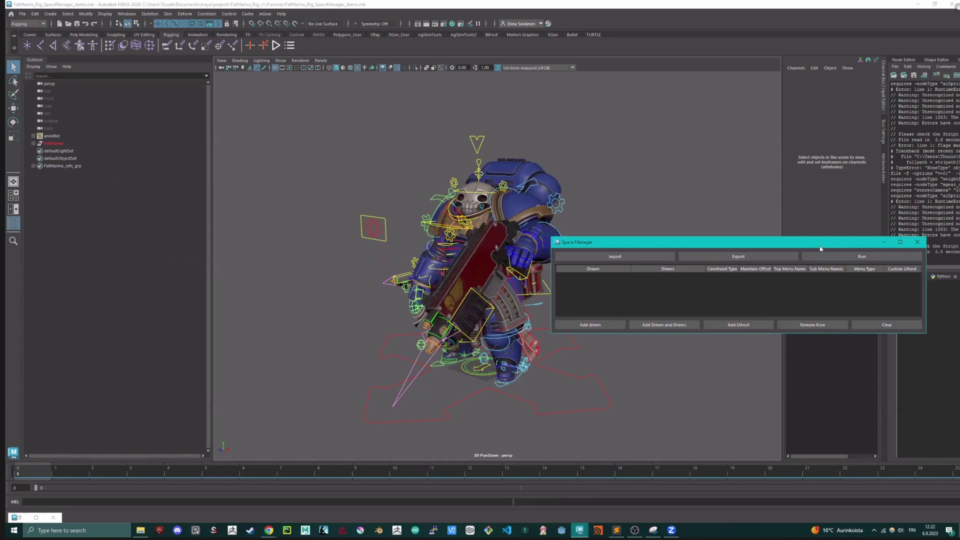
{"action": "left_click_drag", "start_coordinate": [818, 249], "coordinate": [786, 323]}
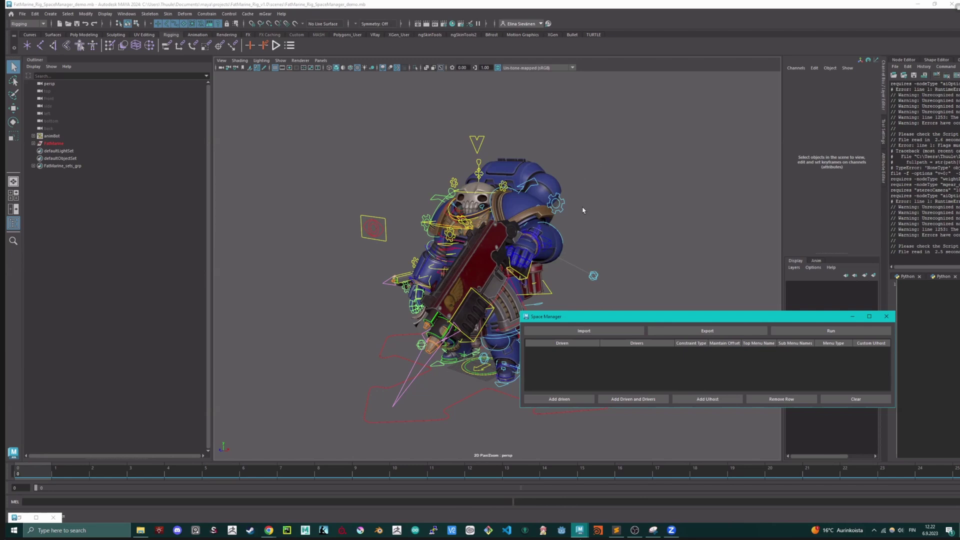
{"action": "mouse_move", "coordinate": [269, 529]}
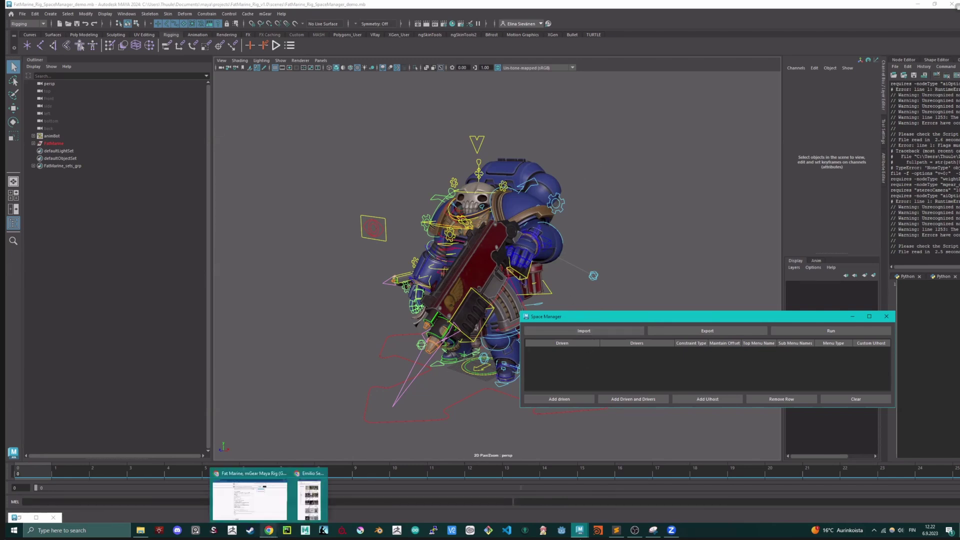
{"action": "left_click", "coordinate": [262, 505]}
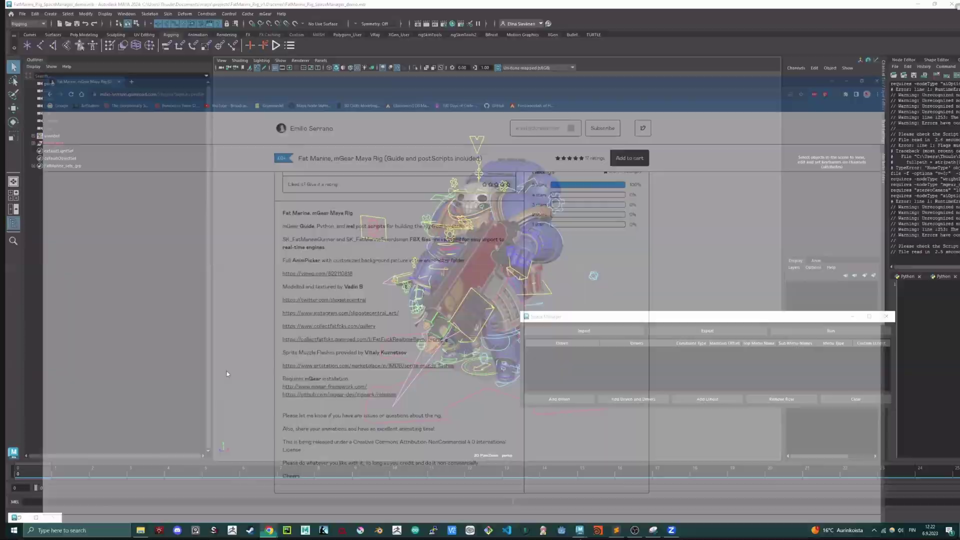
{"action": "left_click", "coordinate": [14, 20]}
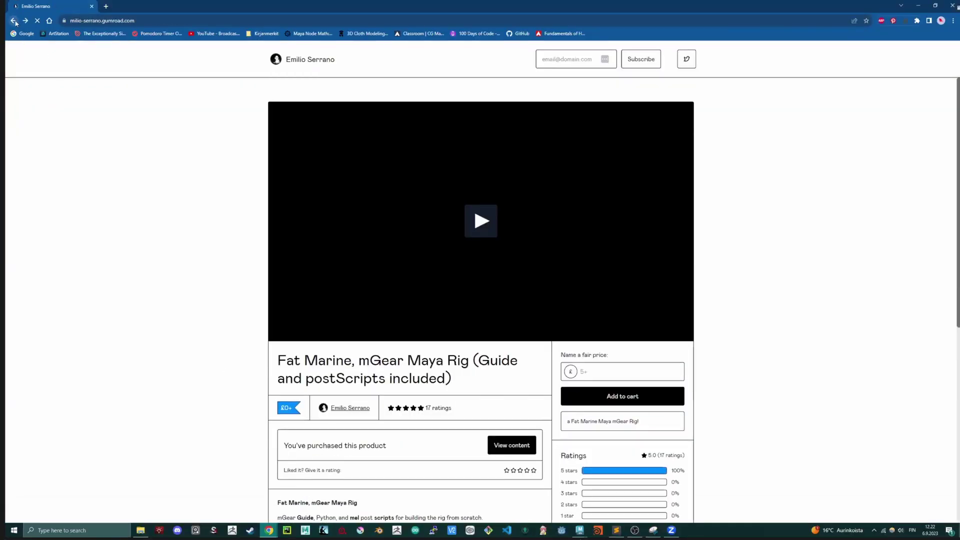
{"action": "scroll", "coordinate": [450, 335], "scroll_direction": "down", "scroll_amount": 1}
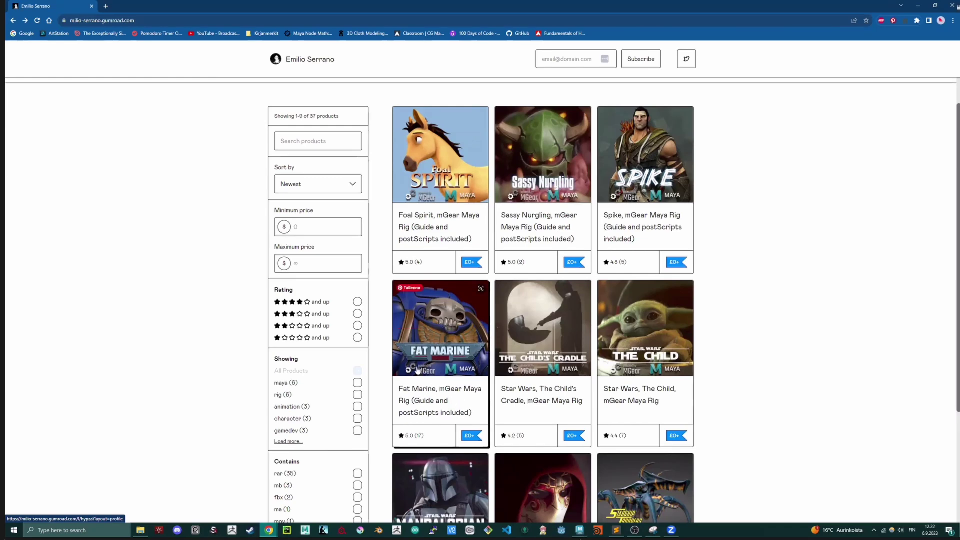
{"action": "left_click", "coordinate": [918, 5]}
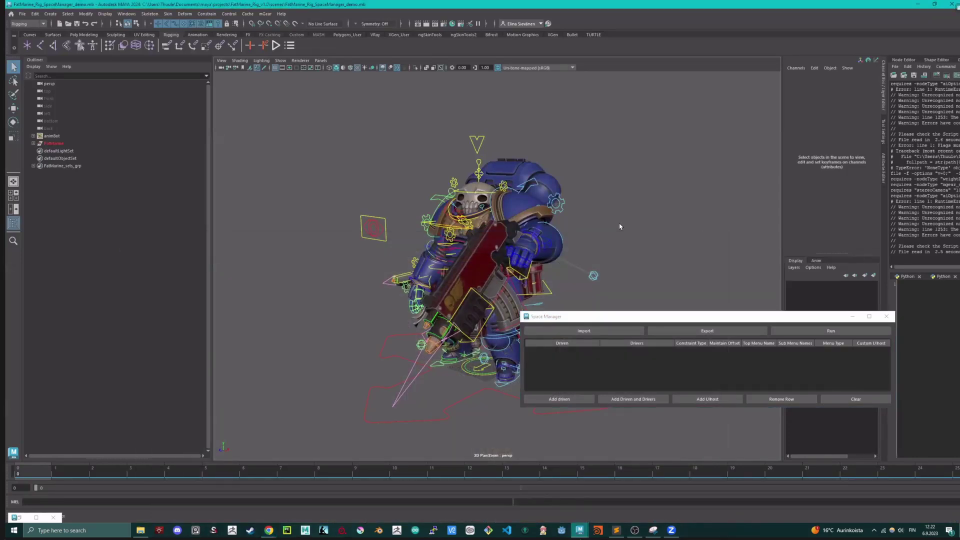
Reposition the Space Manager and orbit around the Fat Marine to inspect the rig.
{"action": "left_click", "coordinate": [649, 317]}
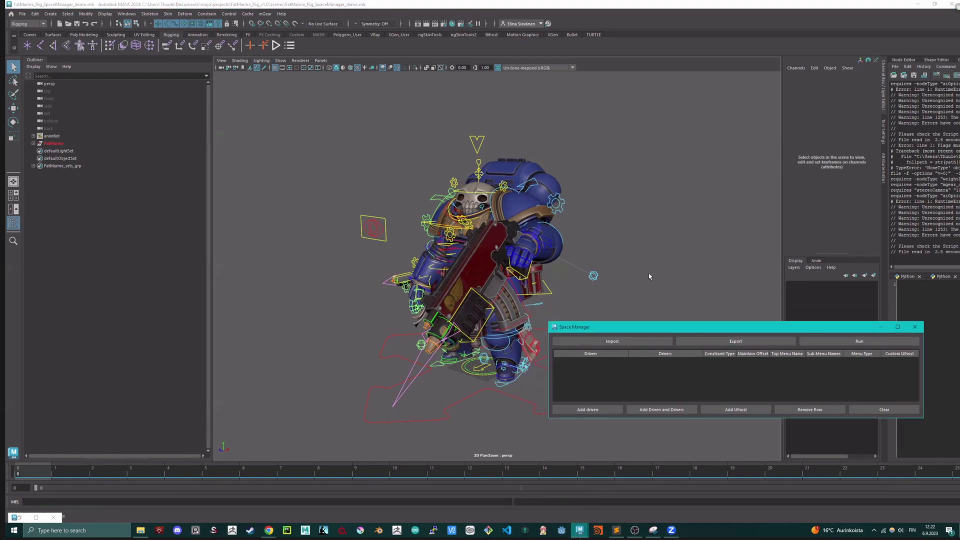
{"action": "middle_click_drag", "start_coordinate": [638, 259], "coordinate": [600, 259], "text": "alt"}
{"action": "left_click_drag", "start_coordinate": [600, 258], "coordinate": [599, 258], "text": "alt"}
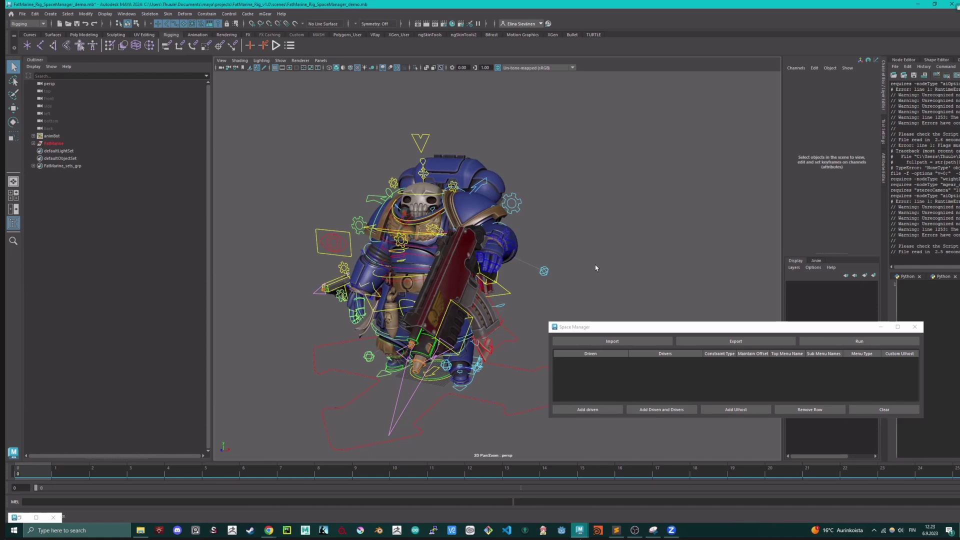
{"action": "left_click_drag", "start_coordinate": [595, 268], "coordinate": [378, 296], "text": "alt"}
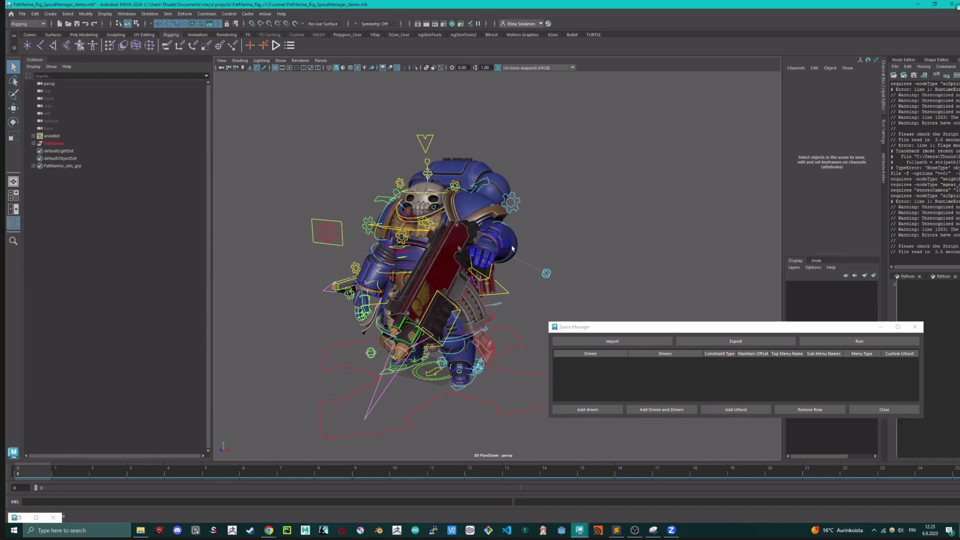
{"action": "left_click_drag", "start_coordinate": [455, 273], "coordinate": [594, 291], "text": "alt"}
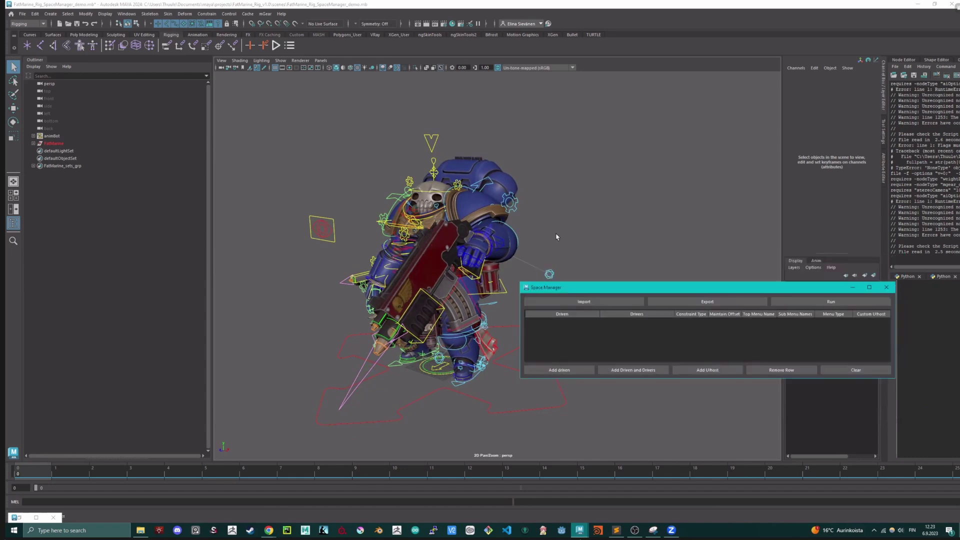
Select the machineGun_C0_ctl control curve from a side view of the marine.
{"action": "left_click", "coordinate": [484, 274]}
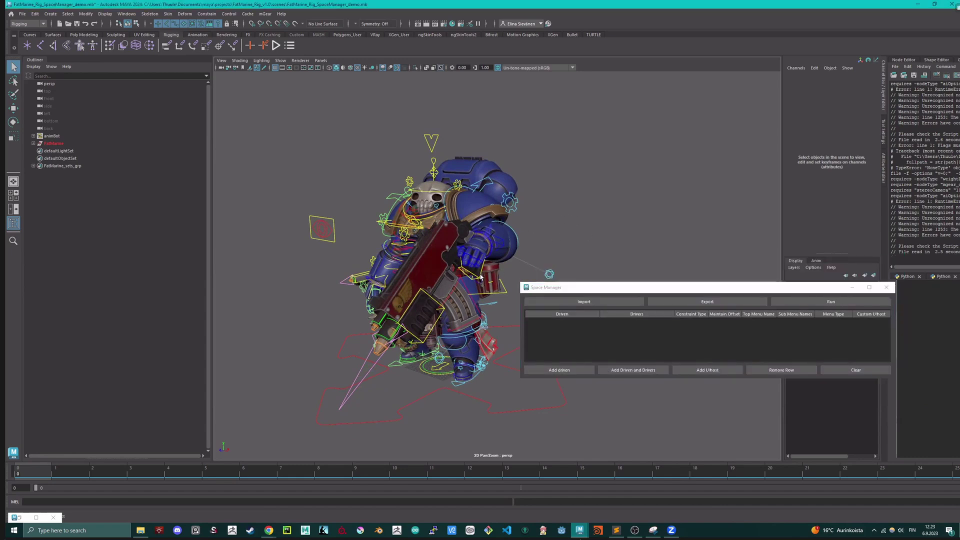
{"action": "left_click", "coordinate": [523, 207]}
{"action": "left_click_drag", "start_coordinate": [578, 214], "coordinate": [525, 243], "text": "alt"}
{"action": "left_click", "coordinate": [540, 246]}
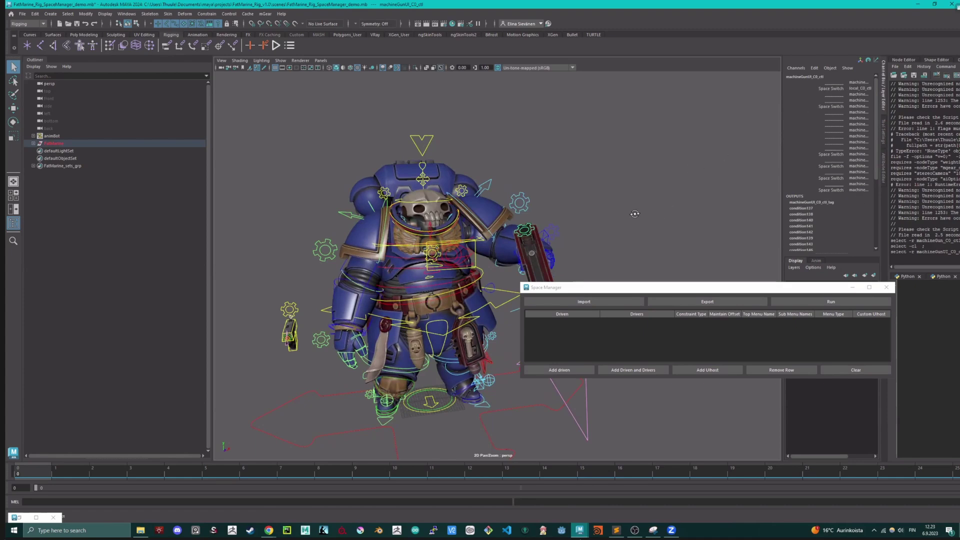
{"action": "left_click_drag", "start_coordinate": [635, 214], "coordinate": [590, 256], "text": "alt"}
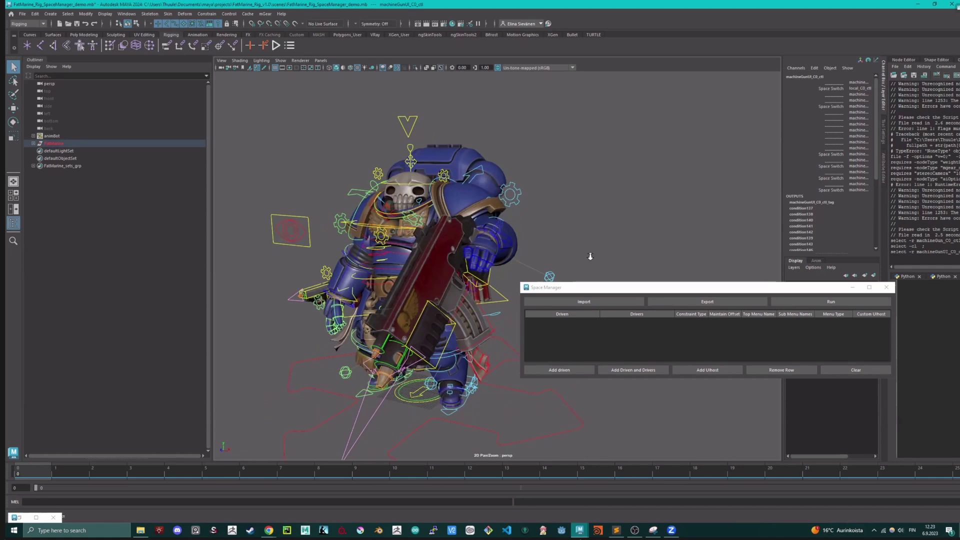
{"action": "left_click", "coordinate": [490, 286]}
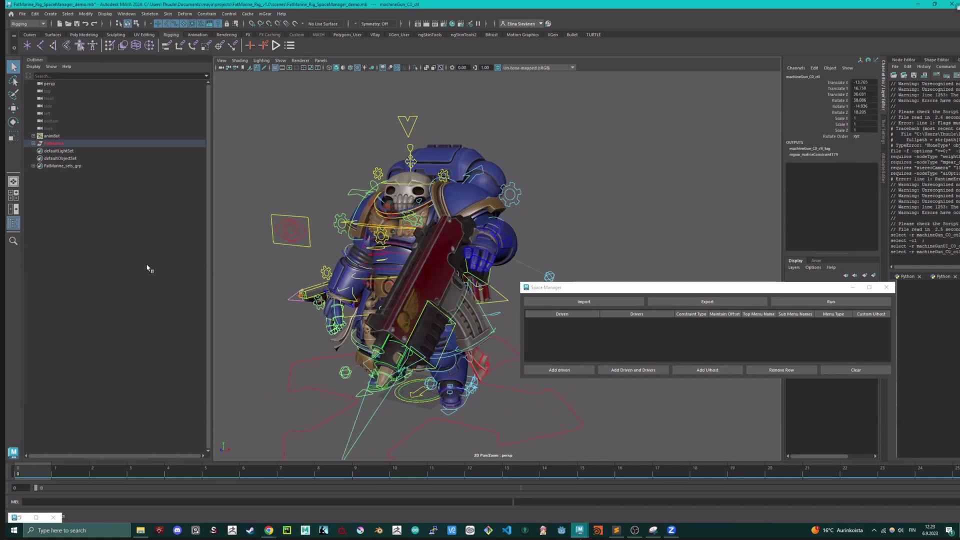
Add machineGun_C0_ik_cns as a driven entry in the Space Manager.
{"action": "key", "text": "f"}
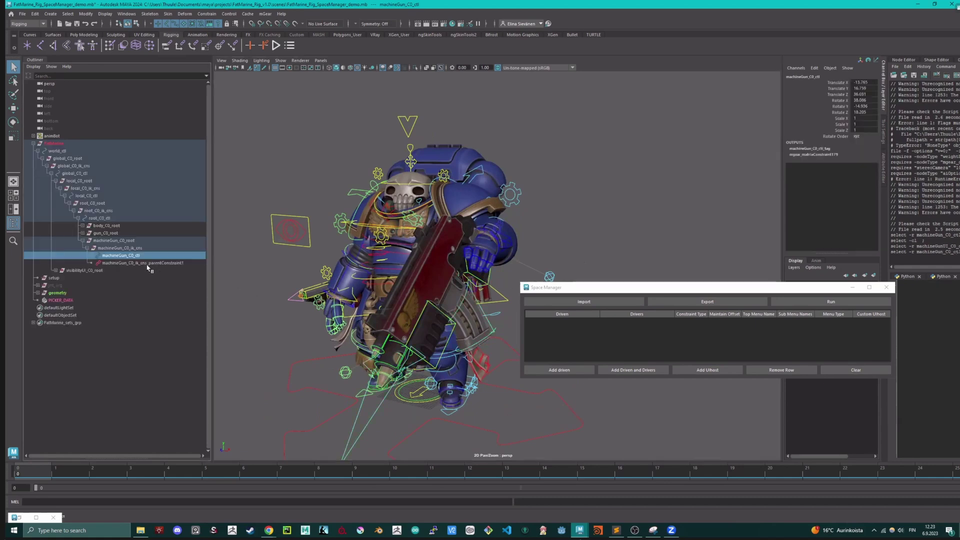
{"action": "left_click", "coordinate": [120, 249]}
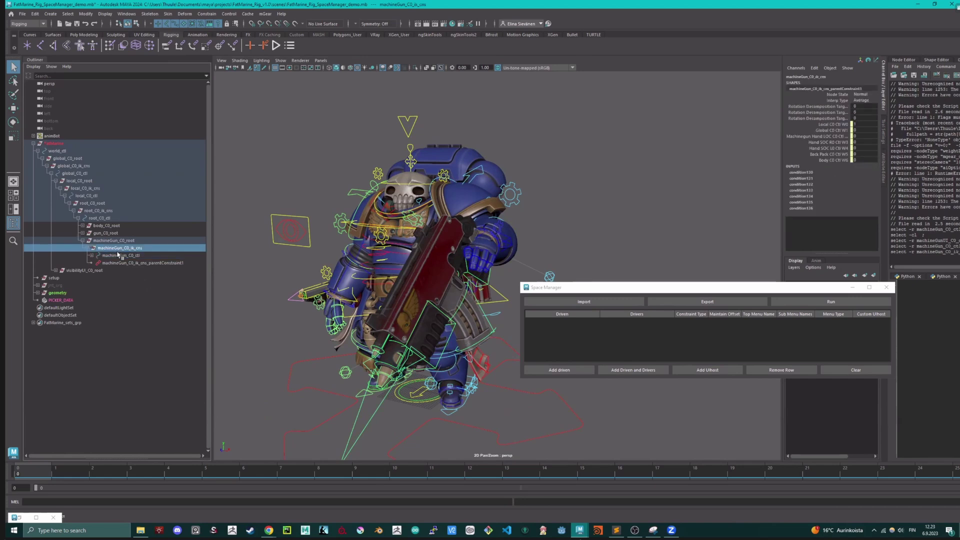
{"action": "left_click", "coordinate": [559, 371]}
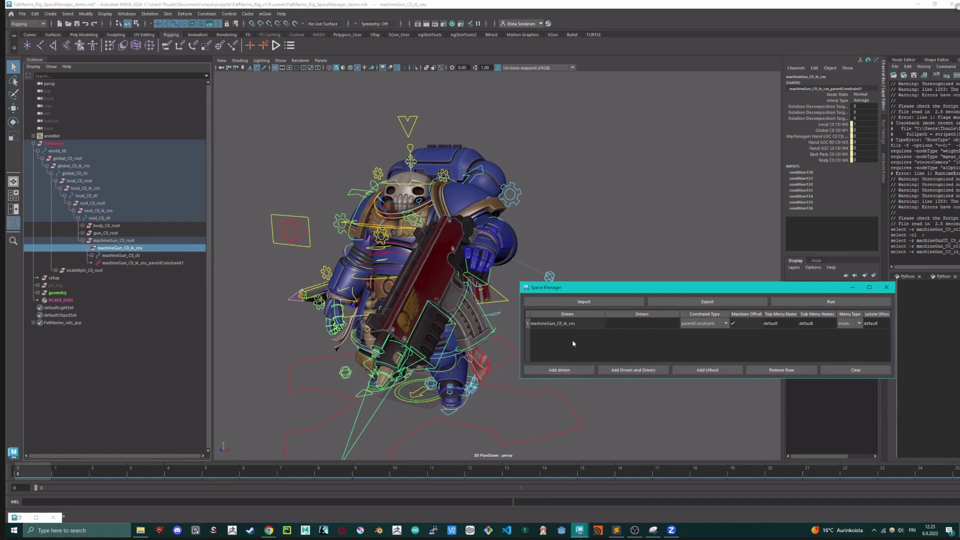
Select arm_L0_ik_ctl, expand it in the outliner, and add world_ctl to the selection.
{"action": "left_click", "coordinate": [592, 227]}
{"action": "left_click_drag", "start_coordinate": [587, 225], "coordinate": [518, 249], "text": "alt"}
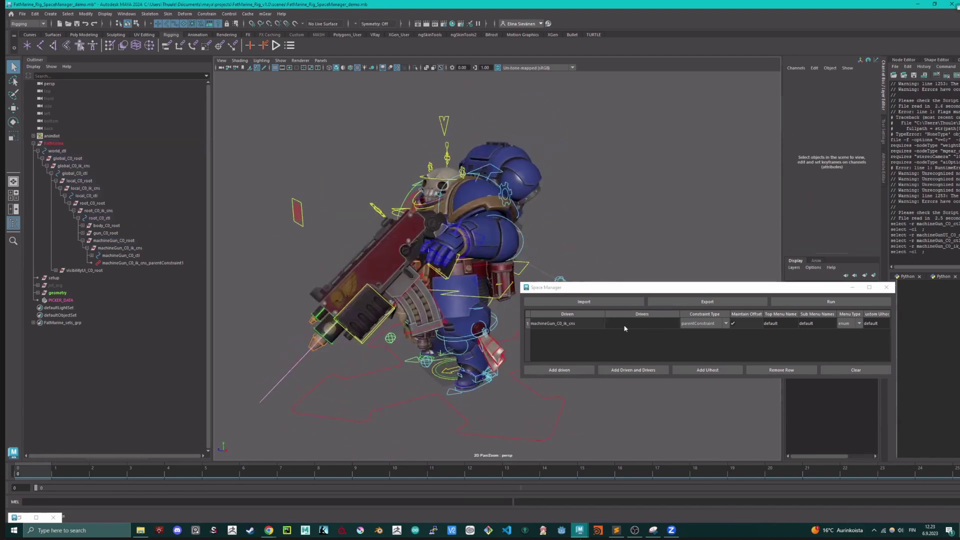
{"action": "scroll", "coordinate": [496, 240], "scroll_direction": "up", "scroll_amount": 4}
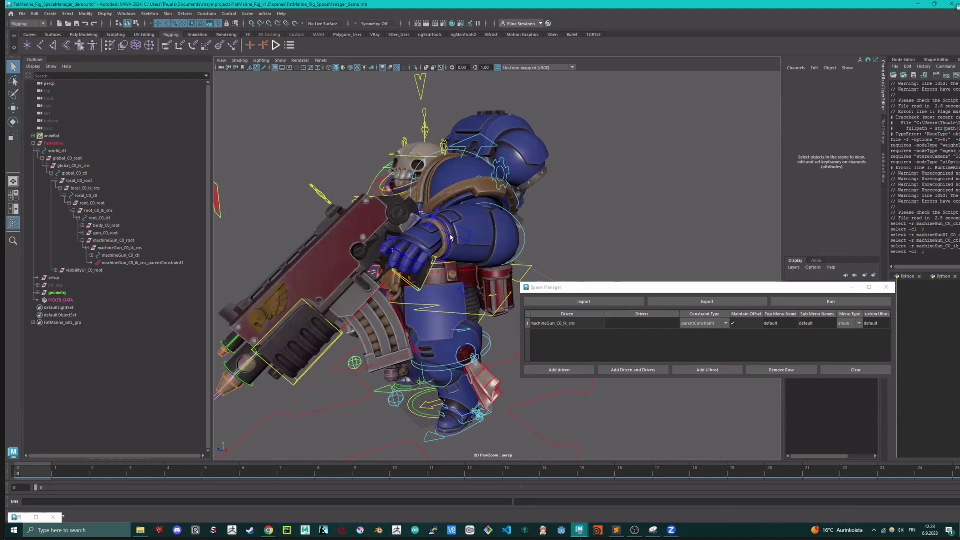
{"action": "left_click", "coordinate": [453, 238]}
{"action": "key", "text": "f"}
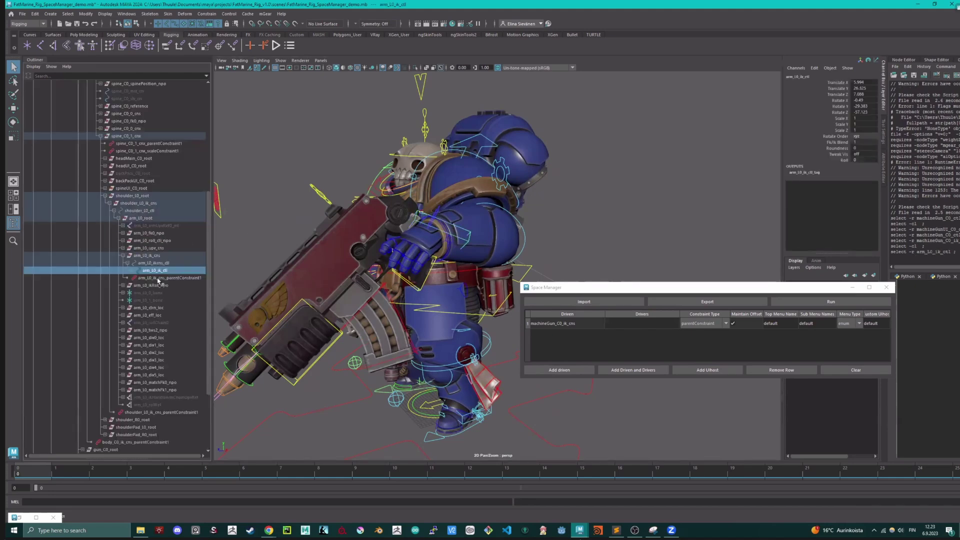
{"action": "left_click", "coordinate": [132, 270]}
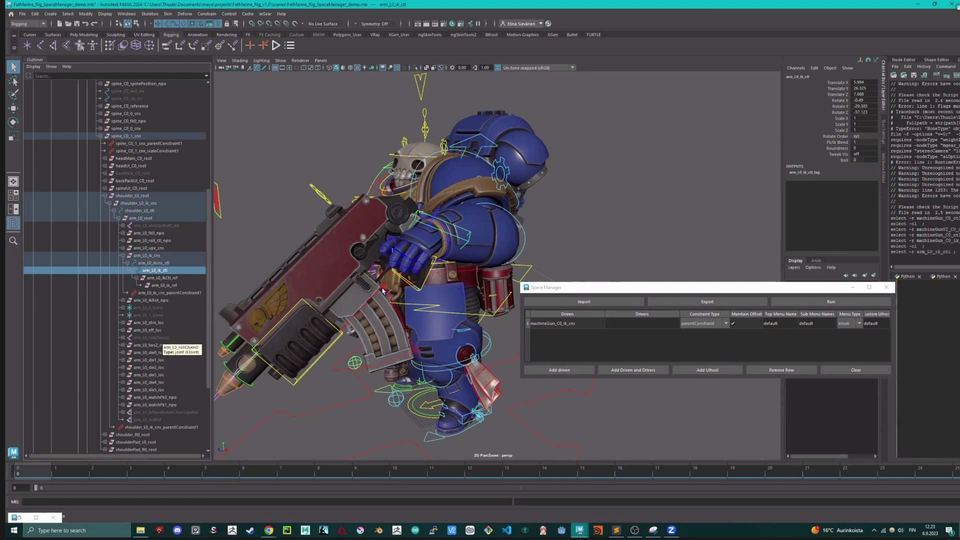
{"action": "mouse_move", "coordinate": [395, 276]}
{"action": "left_mouse_down", "text": "alt"}
{"action": "mouse_move", "coordinate": [420, 288]}
{"action": "mouse_move", "coordinate": [427, 278]}
{"action": "mouse_move", "coordinate": [402, 277]}
{"action": "mouse_move", "coordinate": [413, 280]}
{"action": "mouse_move", "coordinate": [414, 260]}
{"action": "mouse_move", "coordinate": [399, 259]}
{"action": "left_mouse_up", "text": "alt"}
{"action": "scroll", "coordinate": [415, 256], "scroll_direction": "up", "scroll_amount": 5}
{"action": "scroll", "coordinate": [415, 255], "scroll_direction": "down", "scroll_amount": 3}
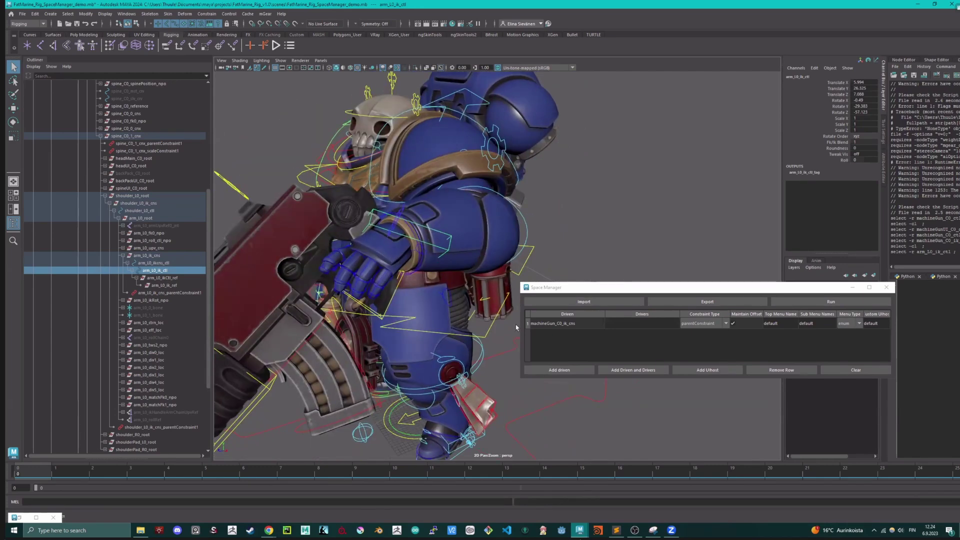
{"action": "scroll", "coordinate": [386, 359], "scroll_direction": "down", "scroll_amount": 3}
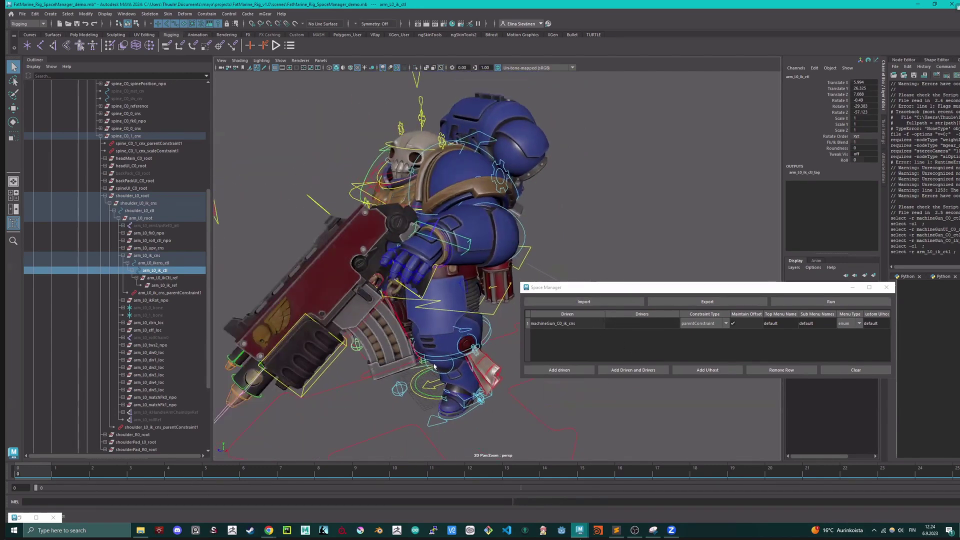
{"action": "left_click_drag", "start_coordinate": [400, 362], "coordinate": [481, 369], "text": "alt"}
{"action": "left_click", "coordinate": [481, 370], "text": "shift"}
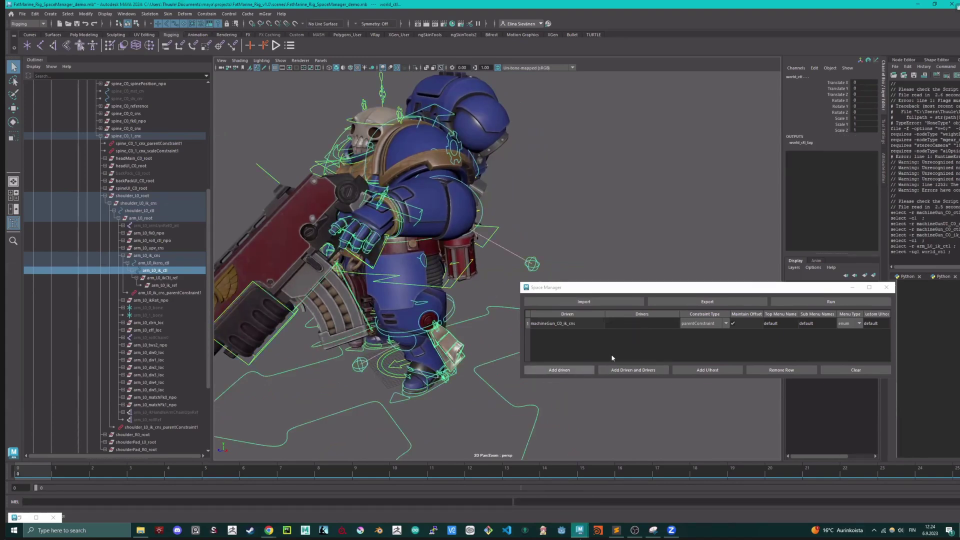
Register machineGun_C0_ctl as driven by arm_L0_ik_ctl and world_ctl, then pick the old ik_cns row.
{"action": "left_click", "coordinate": [496, 245]}
{"action": "left_click_drag", "start_coordinate": [557, 212], "coordinate": [426, 225], "text": "alt"}
{"action": "left_click", "coordinate": [425, 225]}
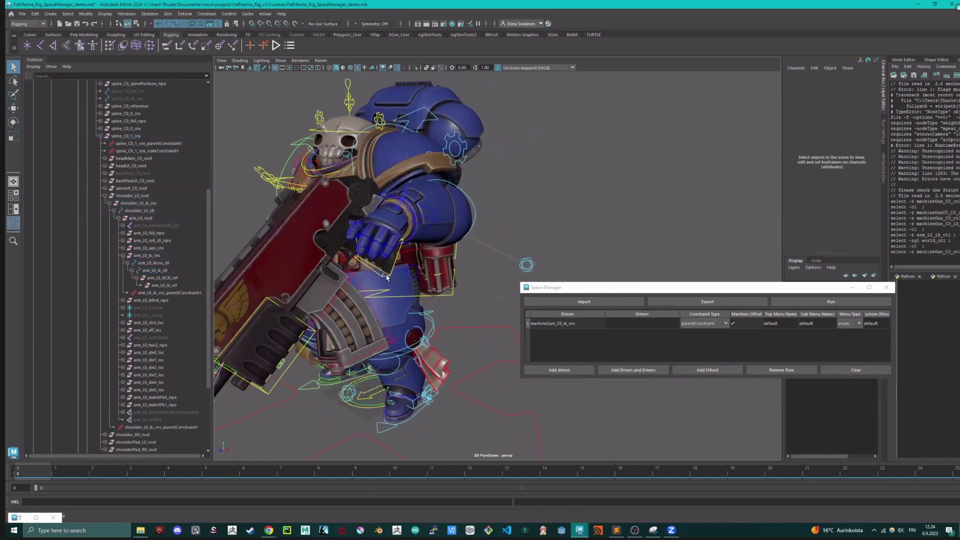
{"action": "left_click", "coordinate": [435, 224]}
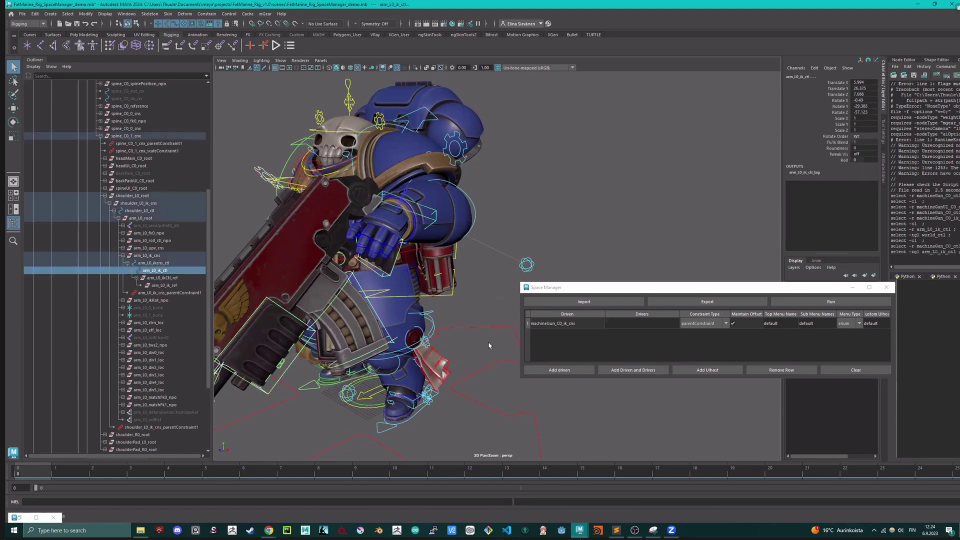
{"action": "left_click", "coordinate": [483, 374], "text": "shift"}
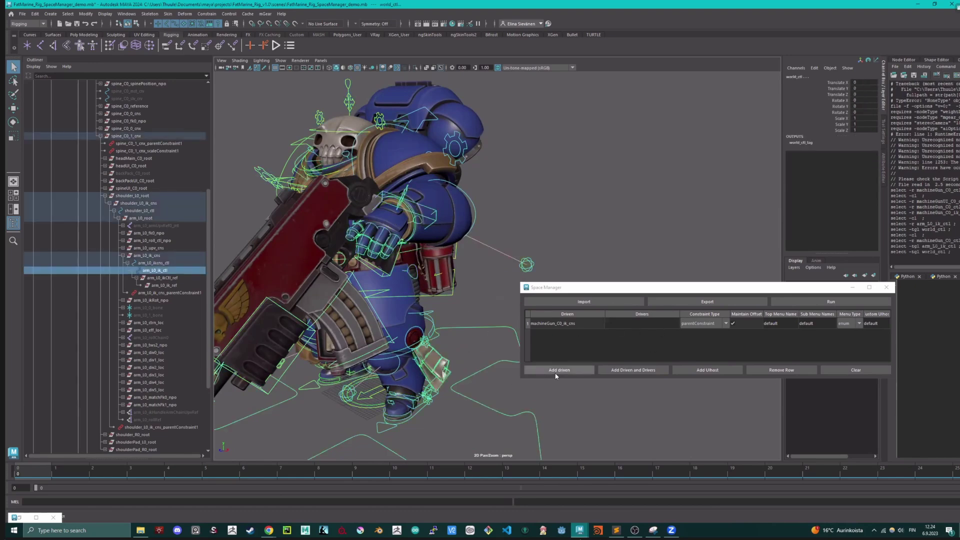
{"action": "left_click", "coordinate": [613, 370]}
{"action": "left_click", "coordinate": [566, 324]}
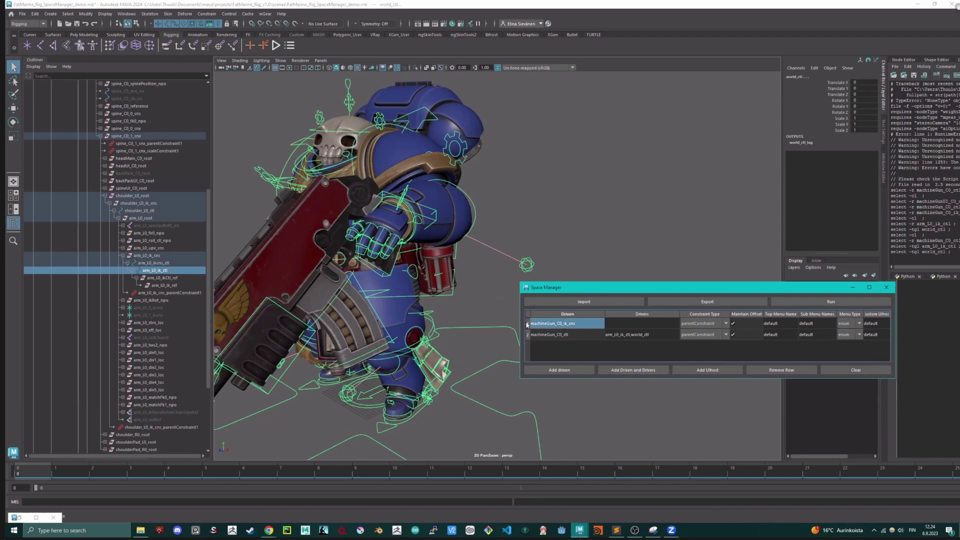
Remove the old machineGun_C0_ik_cns row and keep parentConstraint as the constraint type.
{"action": "left_click", "coordinate": [770, 370]}
{"action": "left_click_drag", "start_coordinate": [605, 288], "coordinate": [581, 255]}
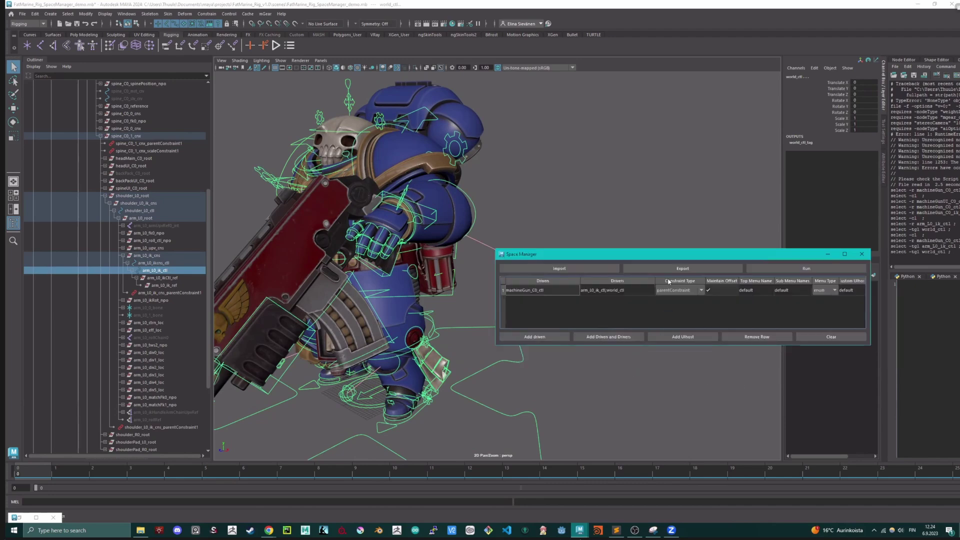
{"action": "left_click_drag", "start_coordinate": [668, 249], "coordinate": [656, 251]}
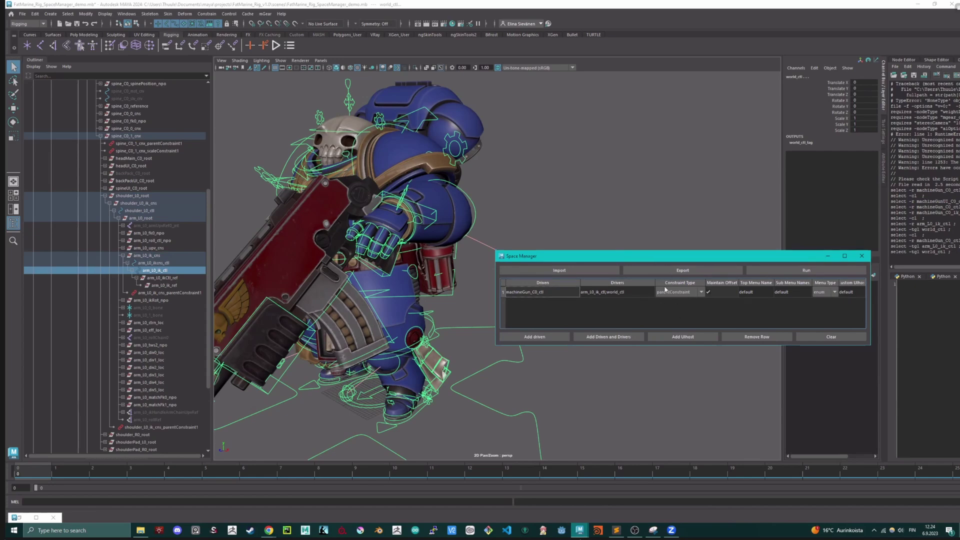
{"action": "left_click", "coordinate": [681, 295]}
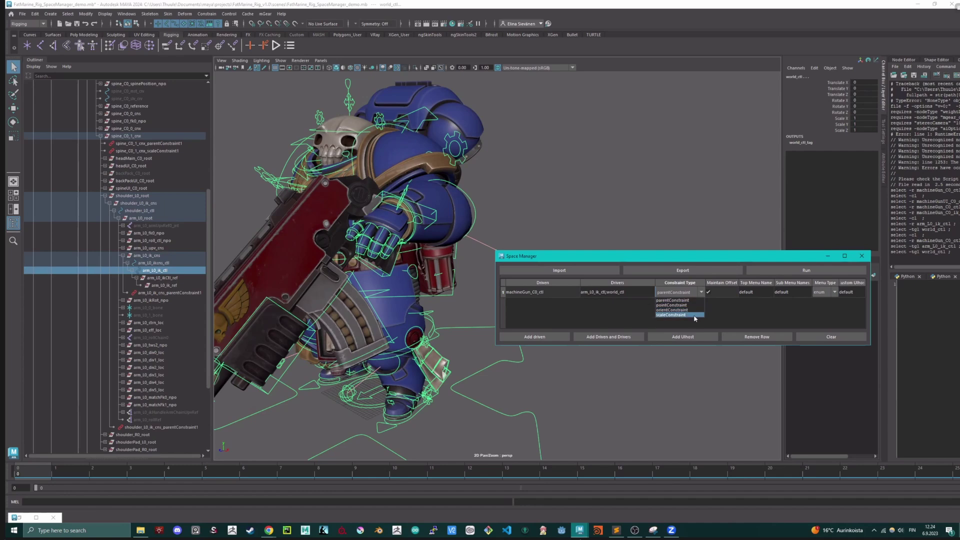
{"action": "left_click", "coordinate": [706, 258]}
{"action": "left_click_drag", "start_coordinate": [706, 258], "coordinate": [643, 259]}
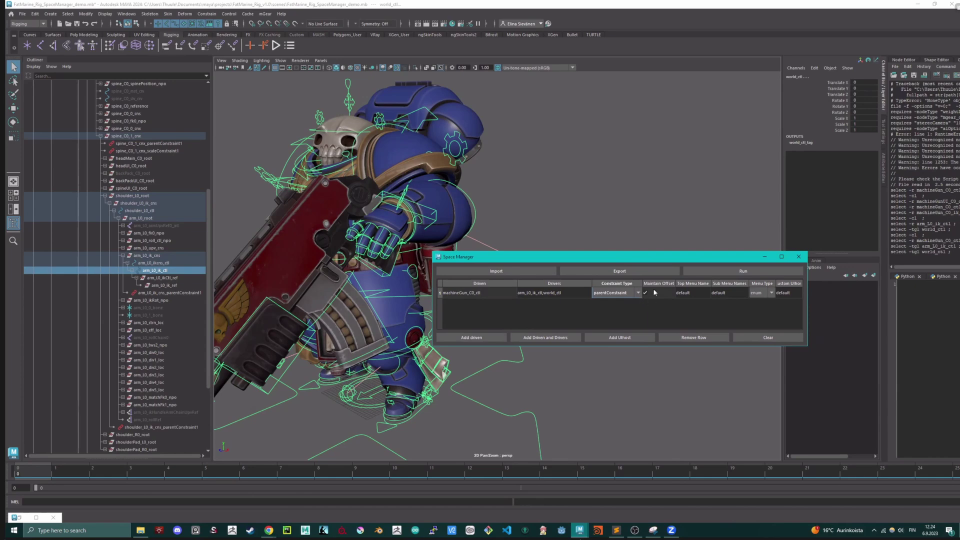
{"action": "left_click_drag", "start_coordinate": [678, 256], "coordinate": [634, 265]}
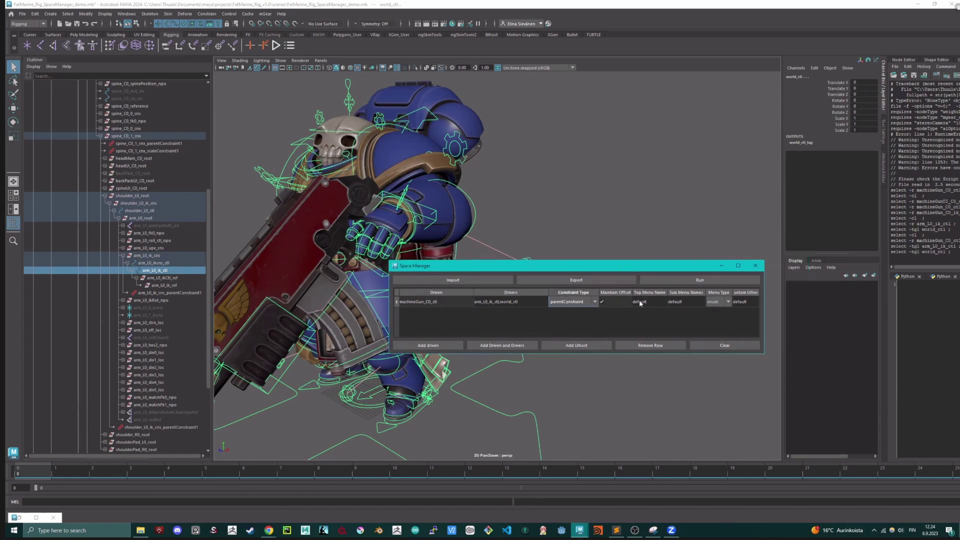
Set the Top Menu Name to weapon_space and Sub Menu Names to arm,world.
{"action": "double_click", "coordinate": [652, 305]}
{"action": "type", "text": "weapon_space"}
{"action": "double_click", "coordinate": [685, 304]}
{"action": "type", "text": "arm,world"}
{"action": "left_click", "coordinate": [695, 329]}
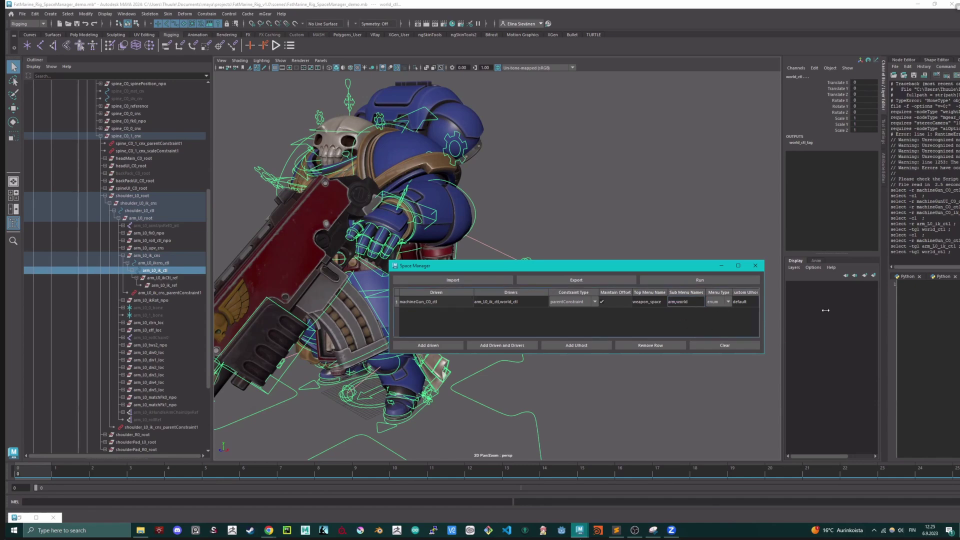
{"action": "left_click_drag", "start_coordinate": [826, 310], "coordinate": [828, 310]}
{"action": "left_click_drag", "start_coordinate": [700, 266], "coordinate": [698, 298]}
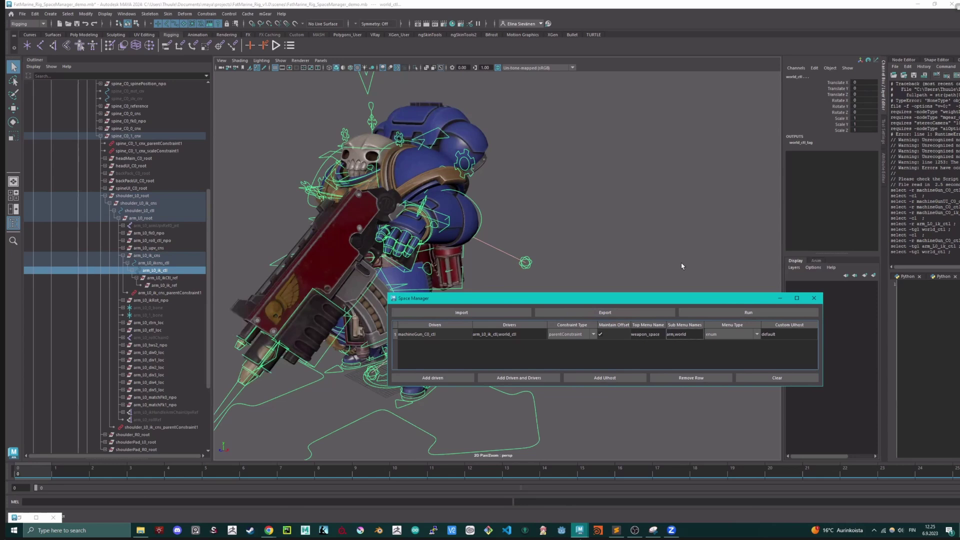
Copy the machineGunUI_C0_ctl name from the Channel Box and paste it into the Custom UIhost cell.
{"action": "left_click_drag", "start_coordinate": [682, 267], "coordinate": [671, 271], "text": "alt"}
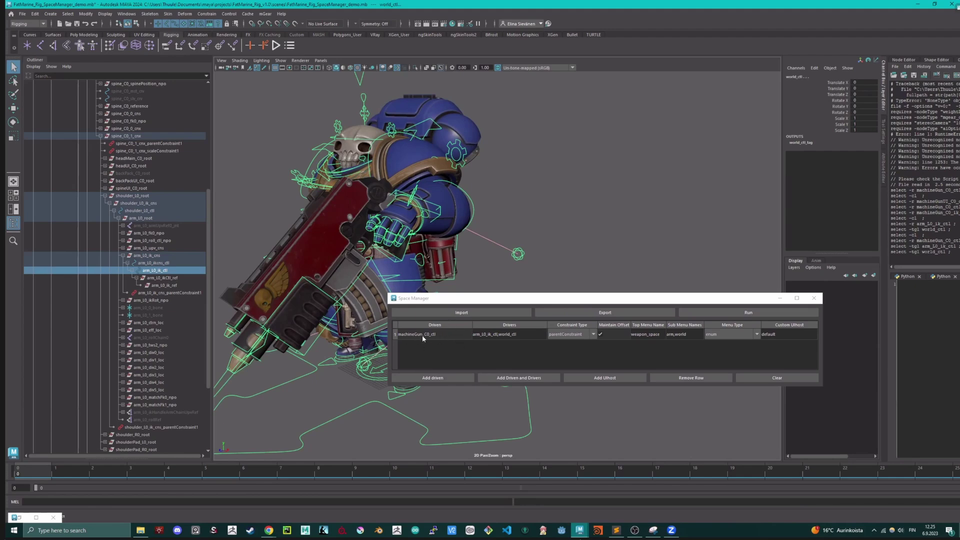
{"action": "left_click_drag", "start_coordinate": [571, 229], "coordinate": [570, 146], "text": "alt"}
{"action": "left_click", "coordinate": [570, 145]}
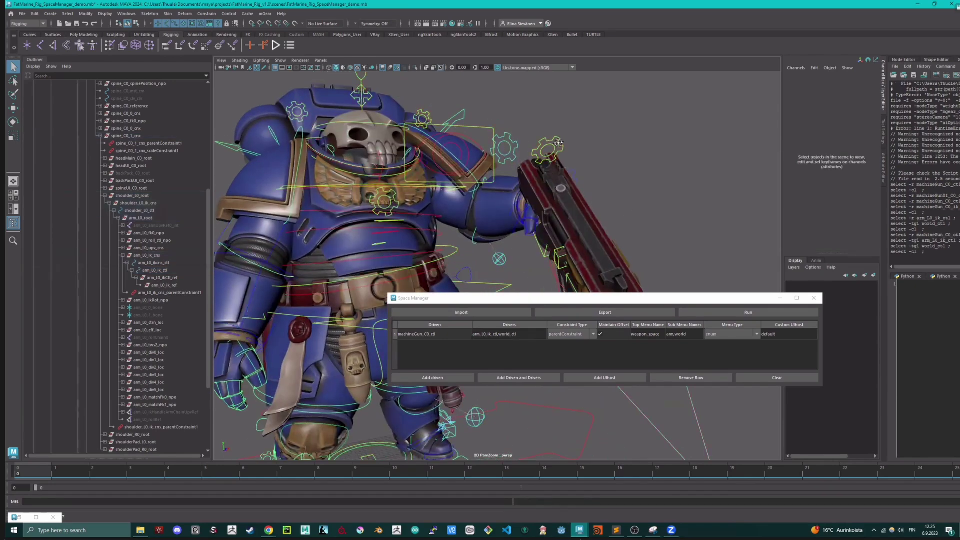
{"action": "left_click", "coordinate": [549, 139]}
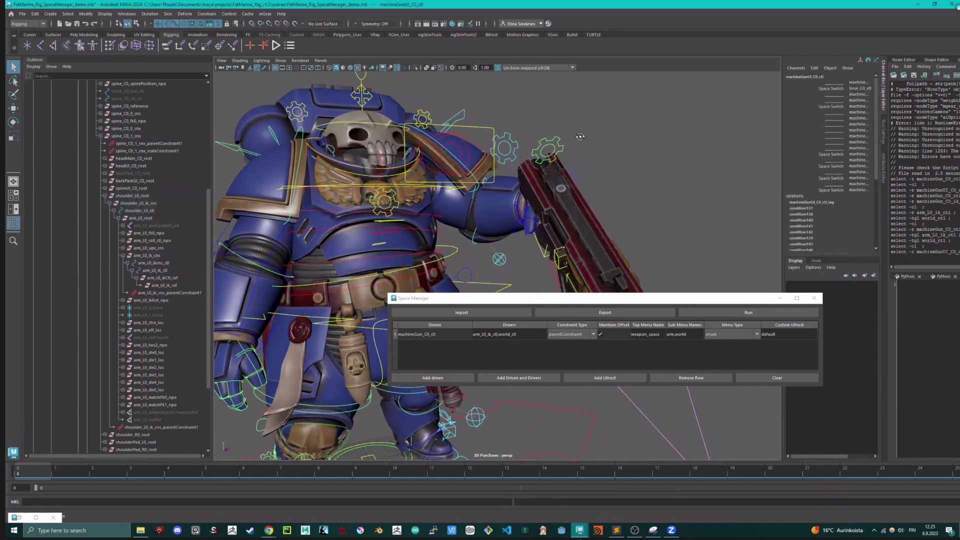
{"action": "double_click", "coordinate": [829, 76]}
{"action": "key", "text": "ctrl+c"}
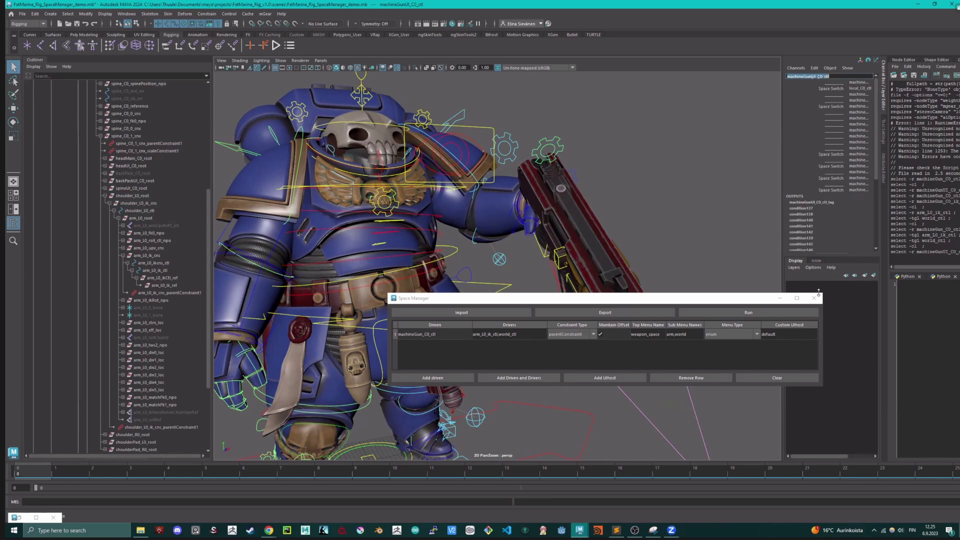
{"action": "double_click", "coordinate": [779, 334]}
{"action": "key", "text": "ctrl+v"}
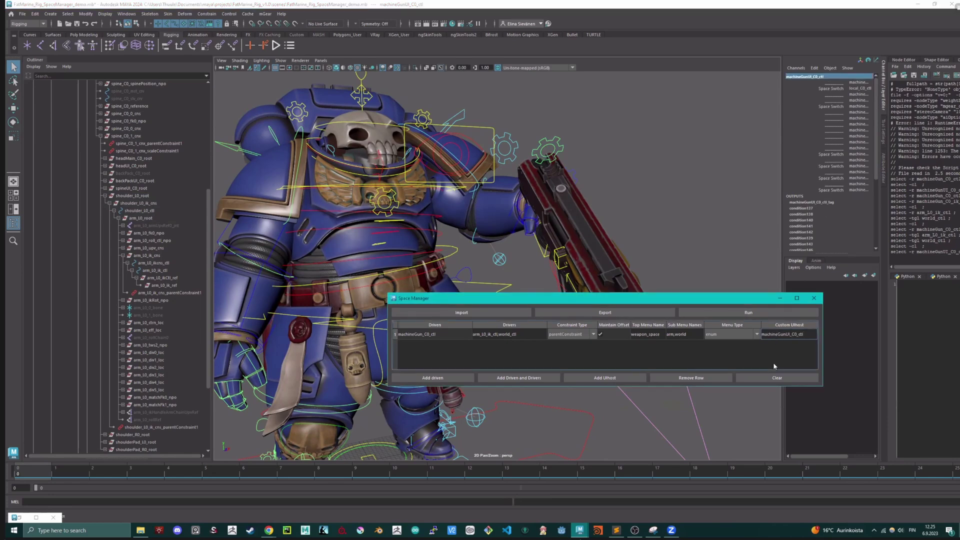
{"action": "left_click_drag", "start_coordinate": [714, 301], "coordinate": [645, 291]}
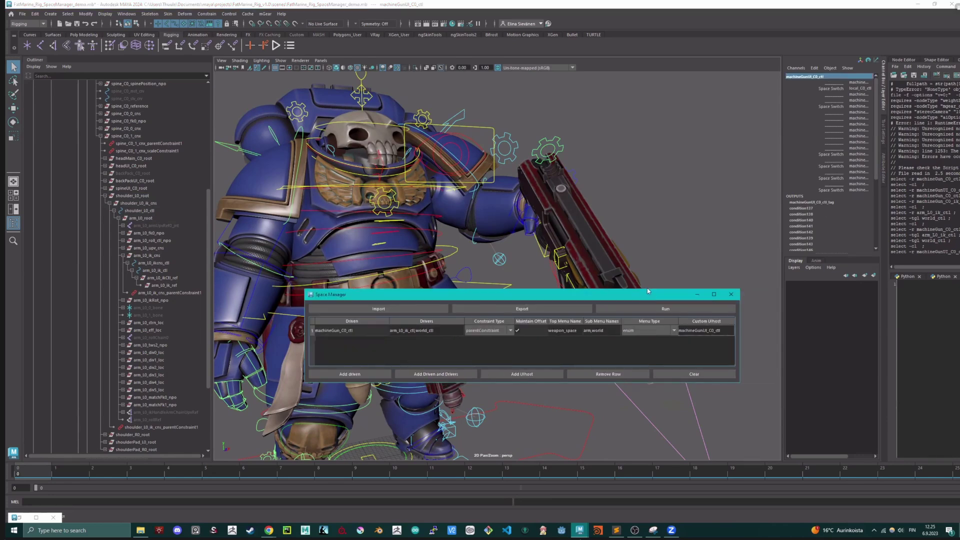
{"action": "left_click", "coordinate": [659, 334]}
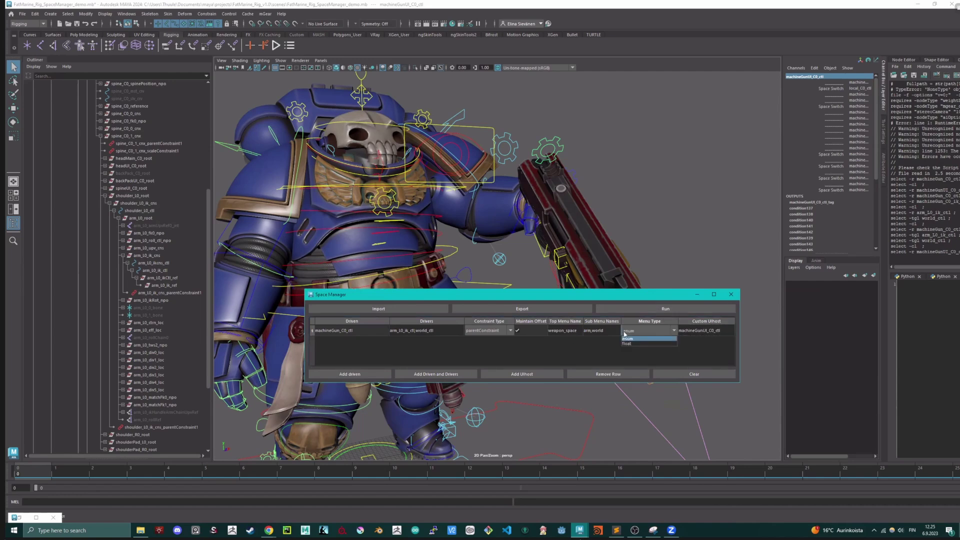
{"action": "left_click", "coordinate": [645, 334]}
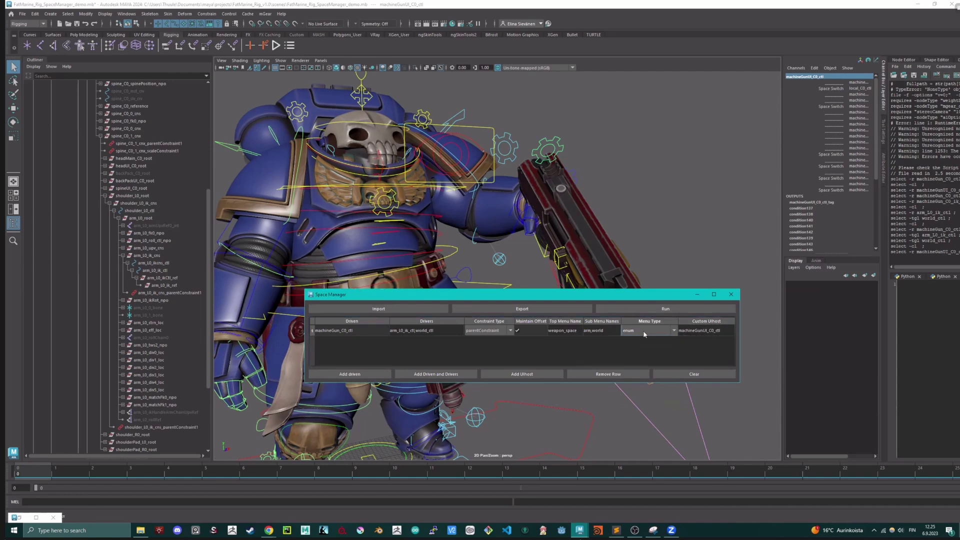
{"action": "left_click", "coordinate": [862, 190]}
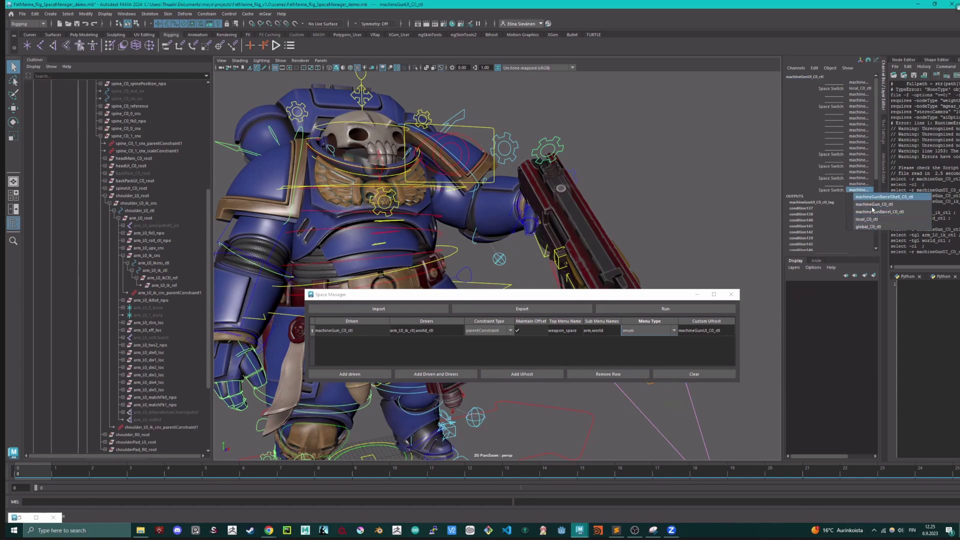
{"action": "left_click", "coordinate": [661, 56]}
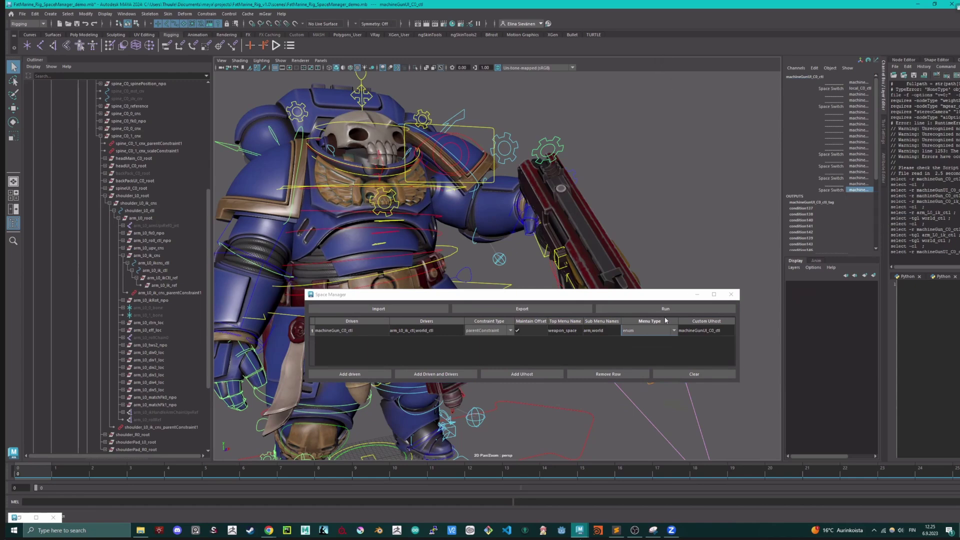
{"action": "left_click", "coordinate": [649, 331]}
{"action": "left_click", "coordinate": [652, 344]}
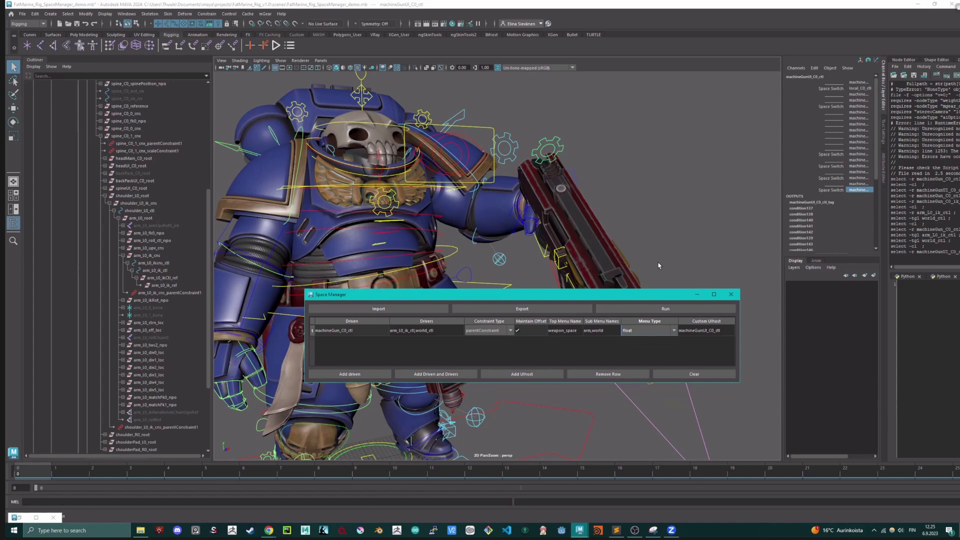
{"action": "left_click", "coordinate": [650, 331]}
{"action": "left_click", "coordinate": [647, 339]}
{"action": "left_click_drag", "start_coordinate": [626, 297], "coordinate": [657, 301]}
{"action": "left_click_drag", "start_coordinate": [601, 234], "coordinate": [647, 238], "text": "alt"}
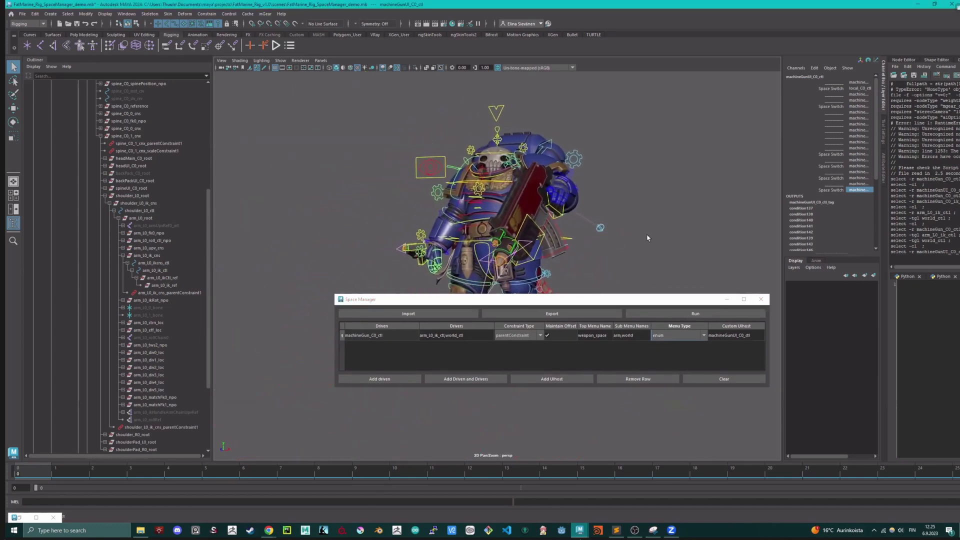
Run the weapon_space build, then select arm_L0_ik_ctl with the Move tool to test it.
{"action": "left_click_drag", "start_coordinate": [629, 298], "coordinate": [620, 313]}
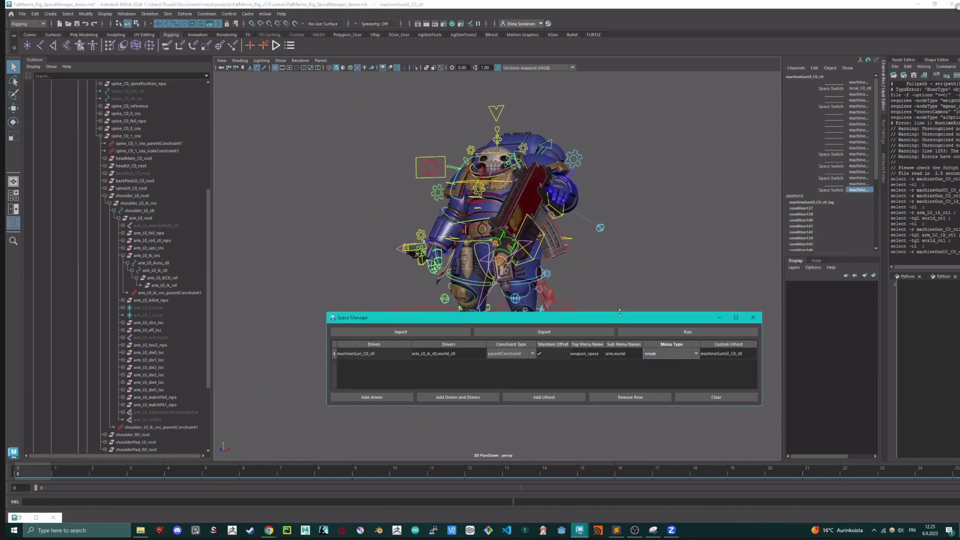
{"action": "left_click", "coordinate": [698, 333]}
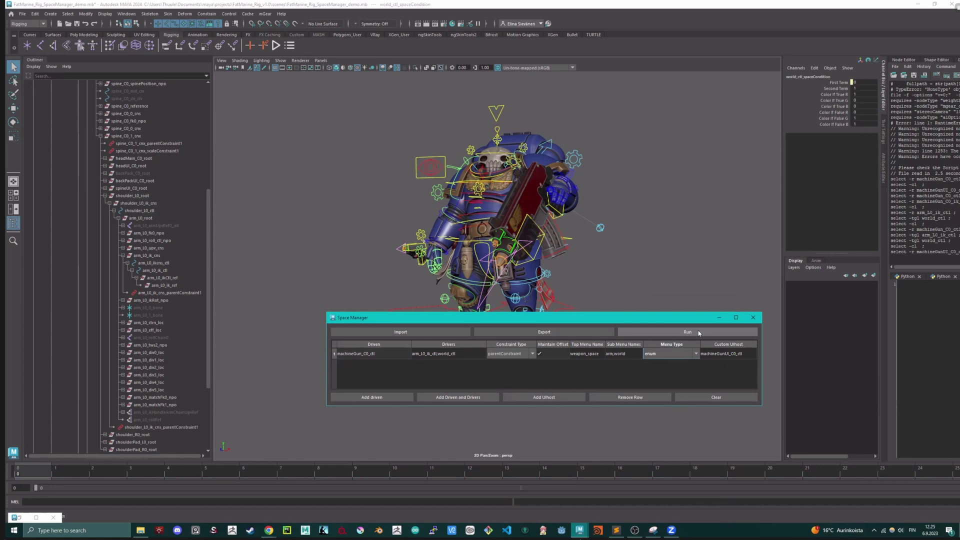
{"action": "left_click", "coordinate": [716, 205]}
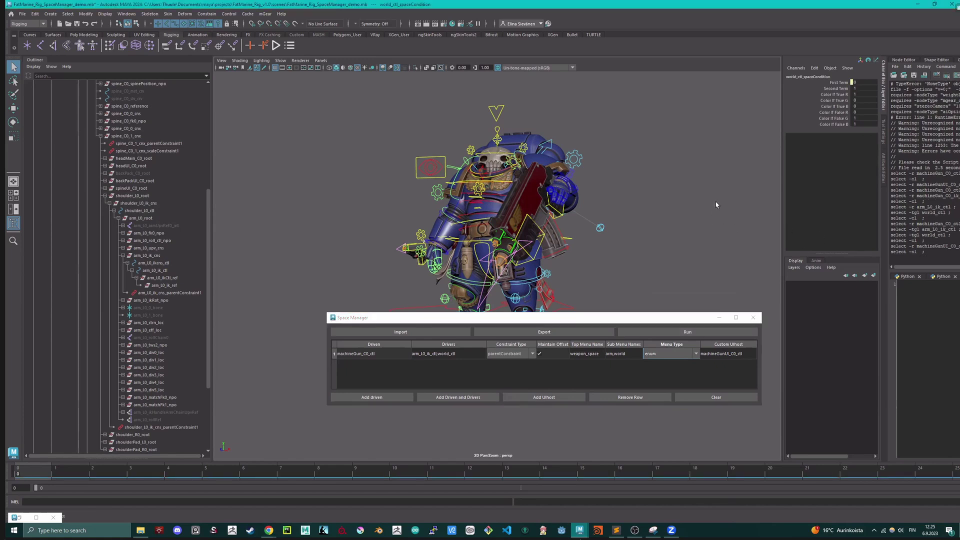
{"action": "left_click_drag", "start_coordinate": [677, 242], "coordinate": [477, 215], "text": "alt"}
{"action": "left_click", "coordinate": [574, 200]}
{"action": "key", "text": "w"}
Set the machine gun's Weapon Space to world in the Channel Box and orbit to verify.
{"action": "left_click", "coordinate": [659, 208]}
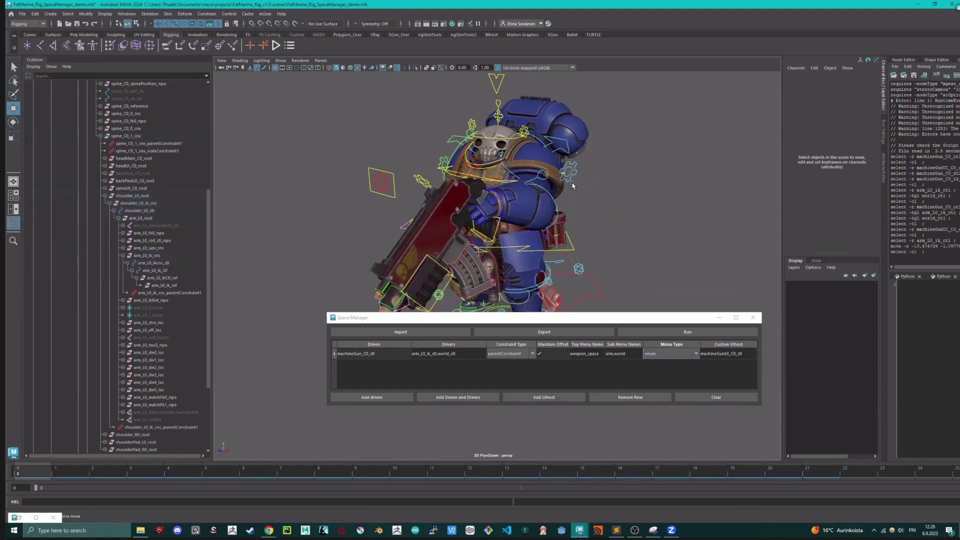
{"action": "left_click_drag", "start_coordinate": [573, 186], "coordinate": [608, 140], "text": "alt"}
{"action": "left_click", "coordinate": [591, 133]}
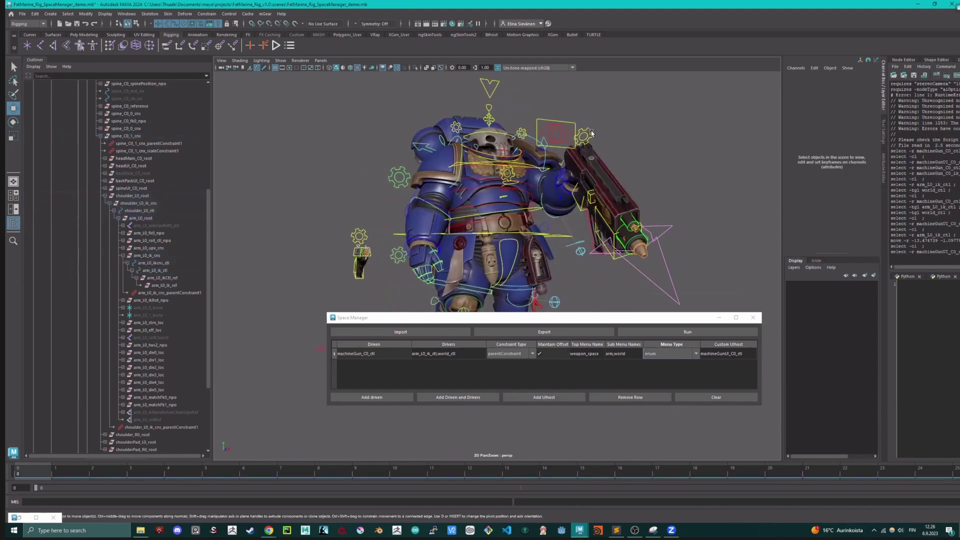
{"action": "left_click_drag", "start_coordinate": [686, 167], "coordinate": [725, 173], "text": "alt"}
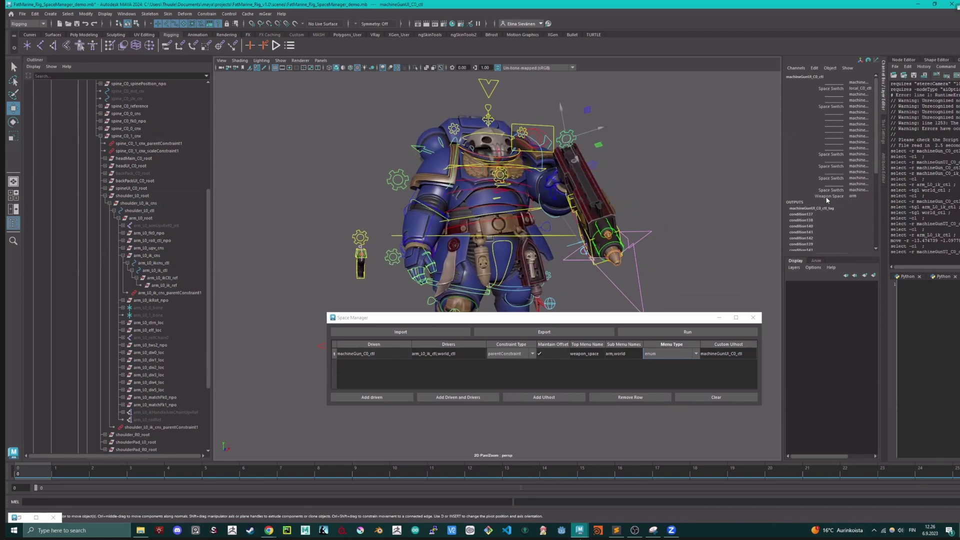
{"action": "left_click", "coordinate": [861, 197]}
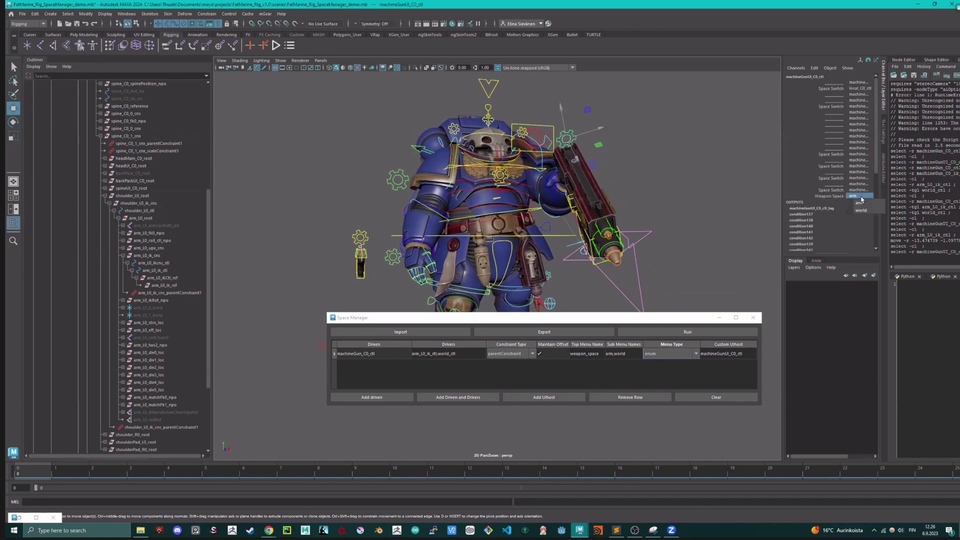
{"action": "left_click", "coordinate": [866, 209]}
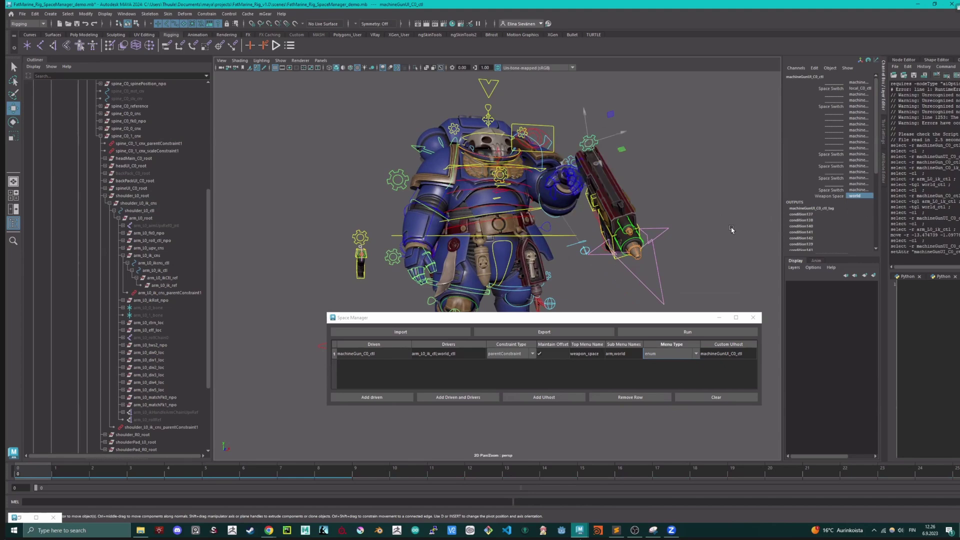
{"action": "left_click_drag", "start_coordinate": [707, 207], "coordinate": [594, 216], "text": "alt"}
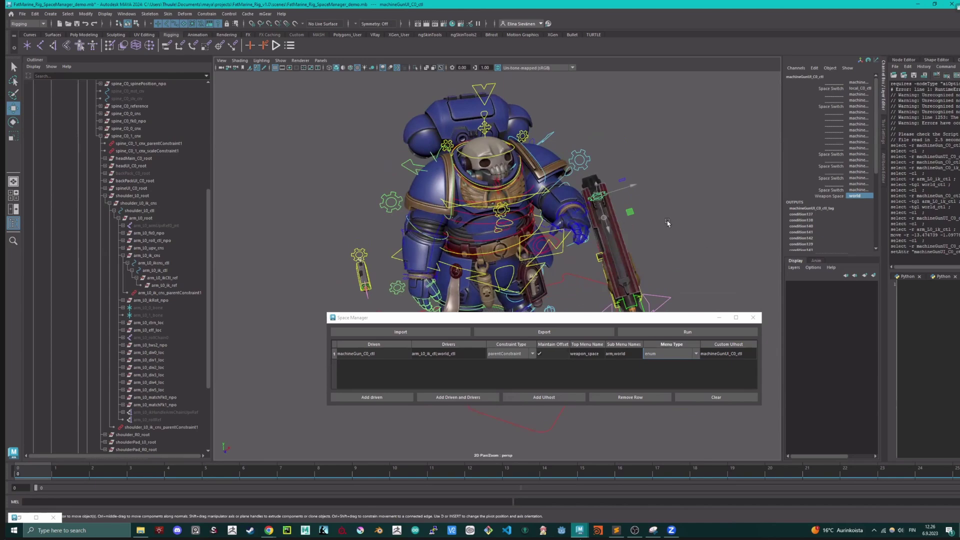
{"action": "left_click_drag", "start_coordinate": [667, 221], "coordinate": [657, 244], "text": "alt"}
{"action": "left_click", "coordinate": [599, 225]}
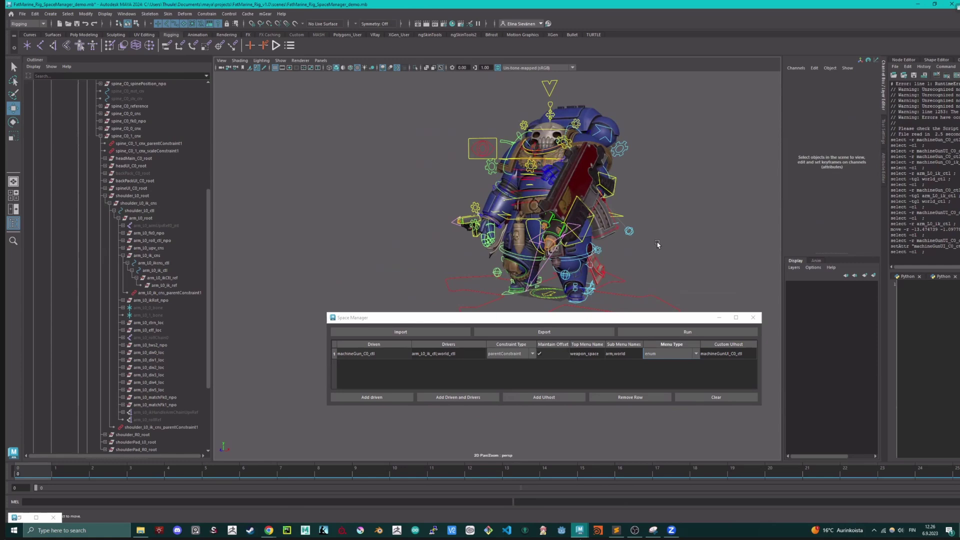
{"action": "left_click", "coordinate": [599, 317]}
{"action": "left_click_drag", "start_coordinate": [600, 317], "coordinate": [417, 303]}
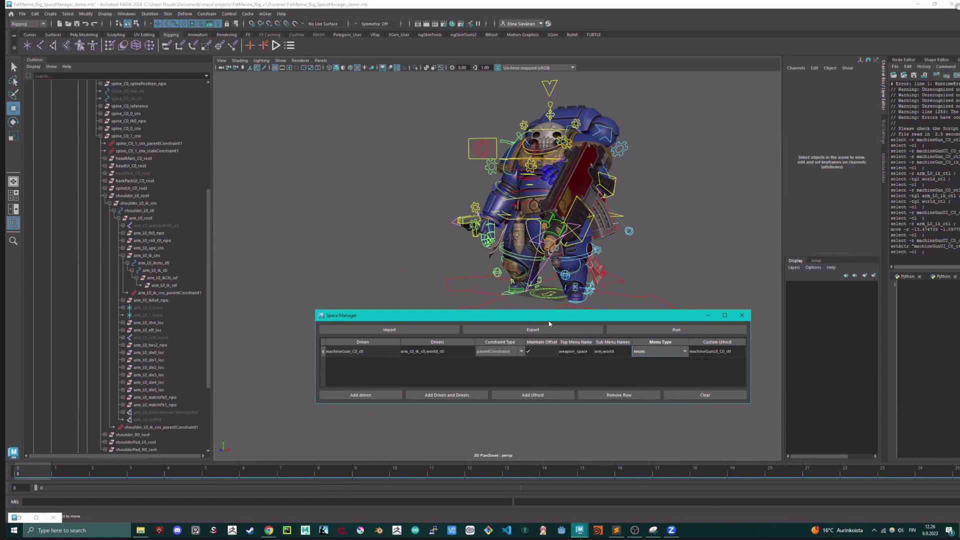
{"action": "left_click_drag", "start_coordinate": [523, 316], "coordinate": [545, 316]}
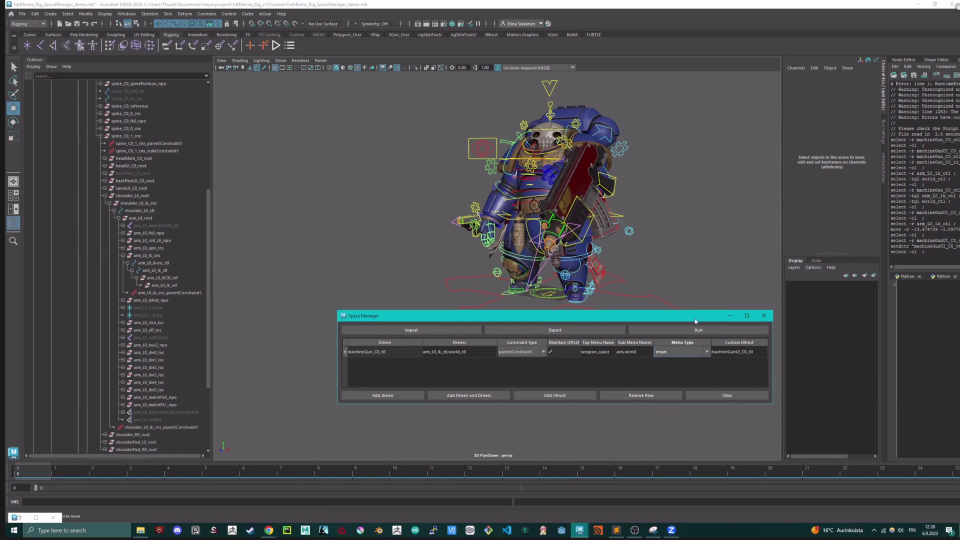
{"action": "left_click_drag", "start_coordinate": [673, 323], "coordinate": [648, 328]}
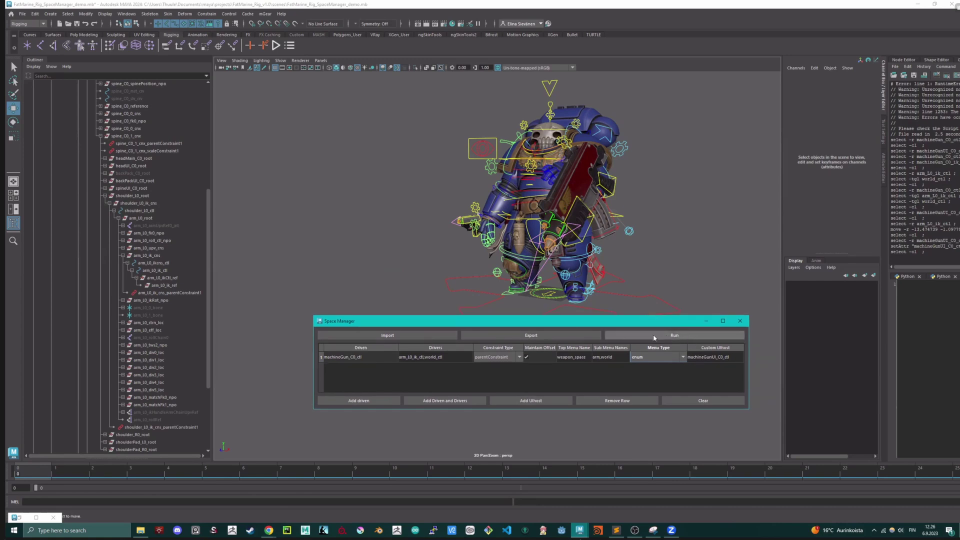
{"action": "left_click", "coordinate": [702, 334]}
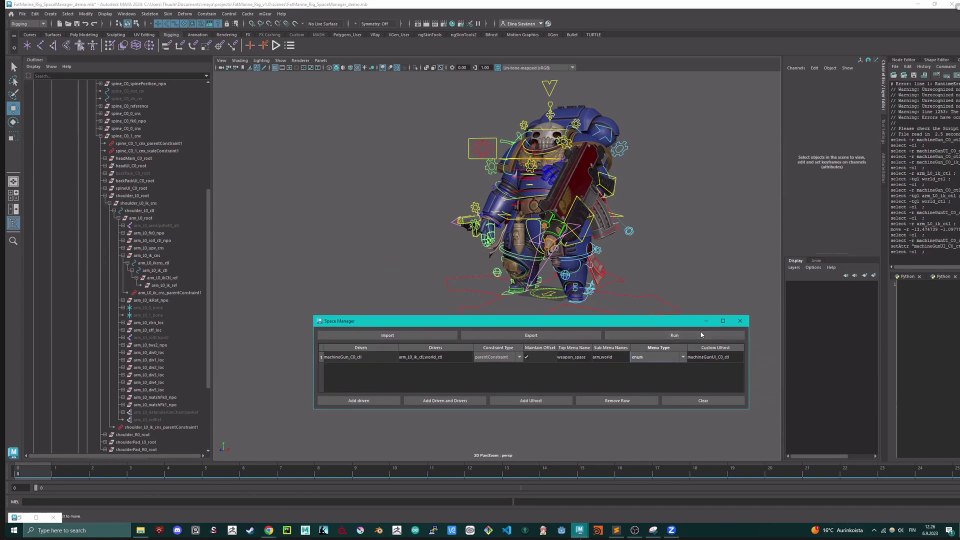
{"action": "left_click_drag", "start_coordinate": [672, 324], "coordinate": [674, 320]}
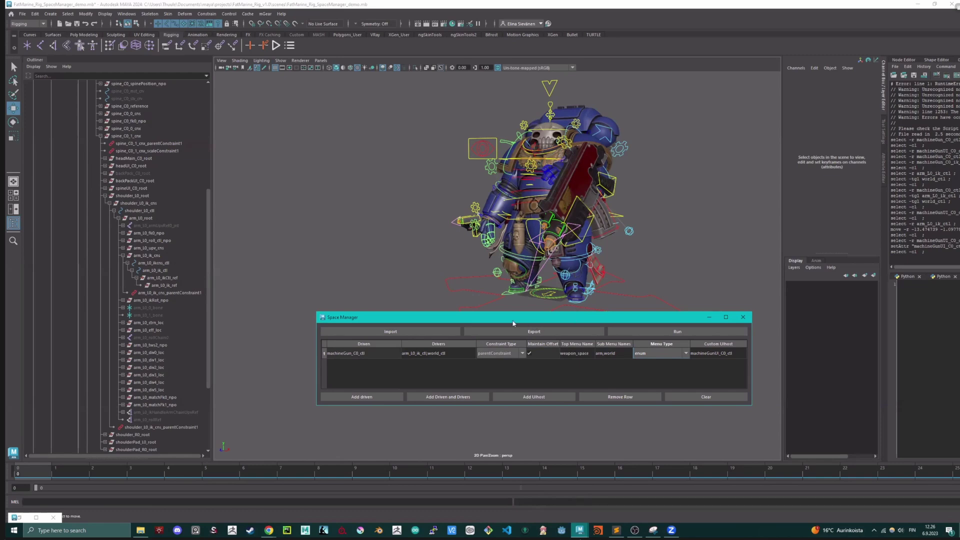
Start the Space Manager export and cancel an accidental paste into the dialog's folder path.
{"action": "left_click", "coordinate": [537, 332]}
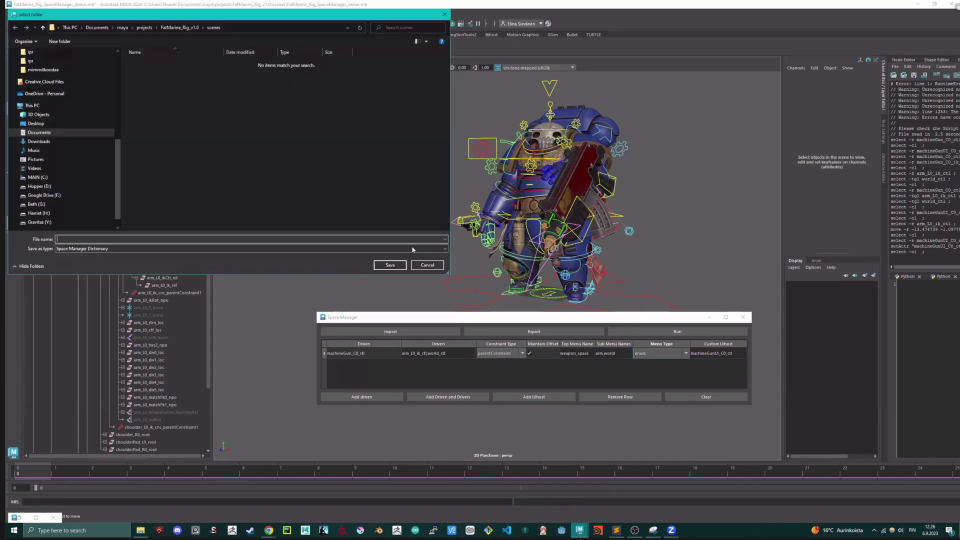
{"action": "left_click_drag", "start_coordinate": [241, 19], "coordinate": [293, 81]}
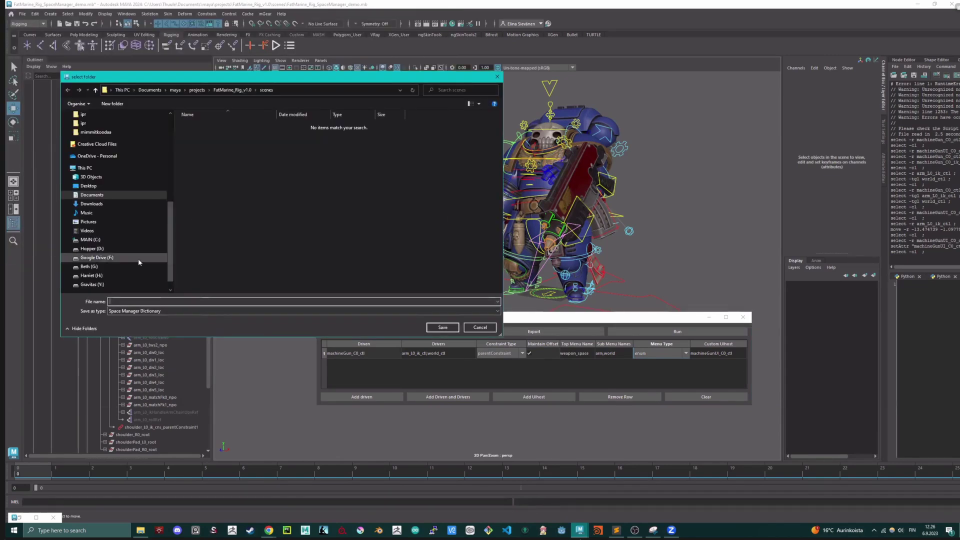
{"action": "scroll", "coordinate": [139, 244], "scroll_direction": "up", "scroll_amount": 3}
{"action": "scroll", "coordinate": [139, 247], "scroll_direction": "down", "scroll_amount": 3}
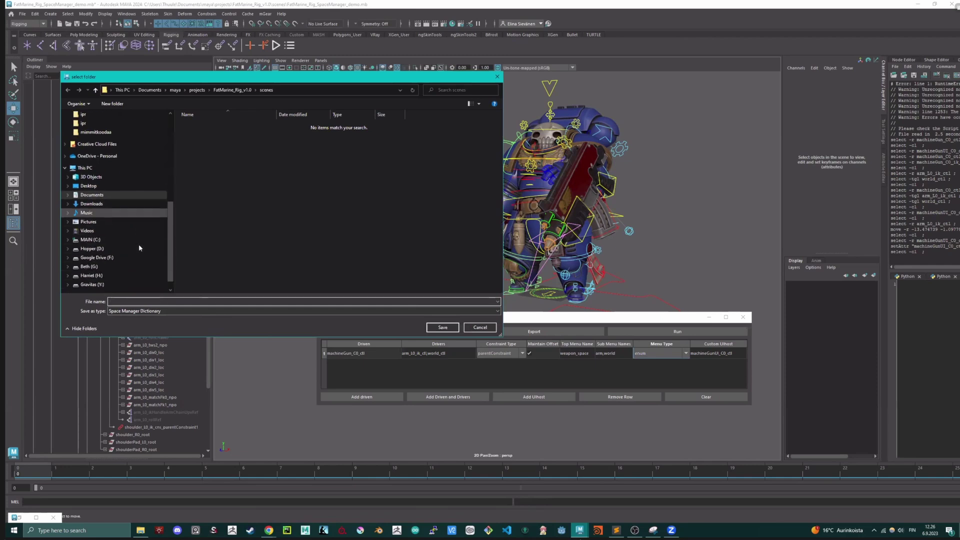
{"action": "left_click", "coordinate": [300, 90]}
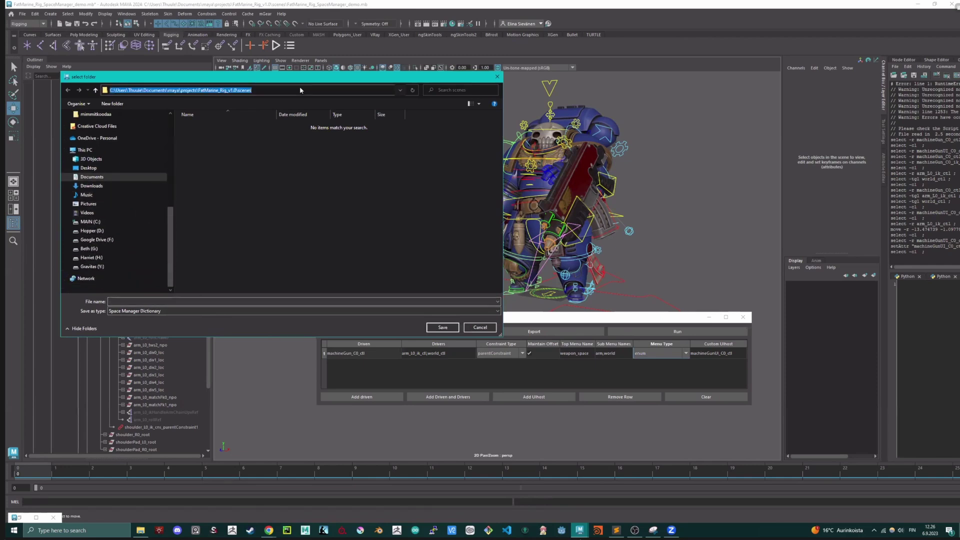
{"action": "type", "text": "machineGunUI_C0_ctl"}
{"action": "left_click_drag", "start_coordinate": [176, 93], "coordinate": [62, 88]}
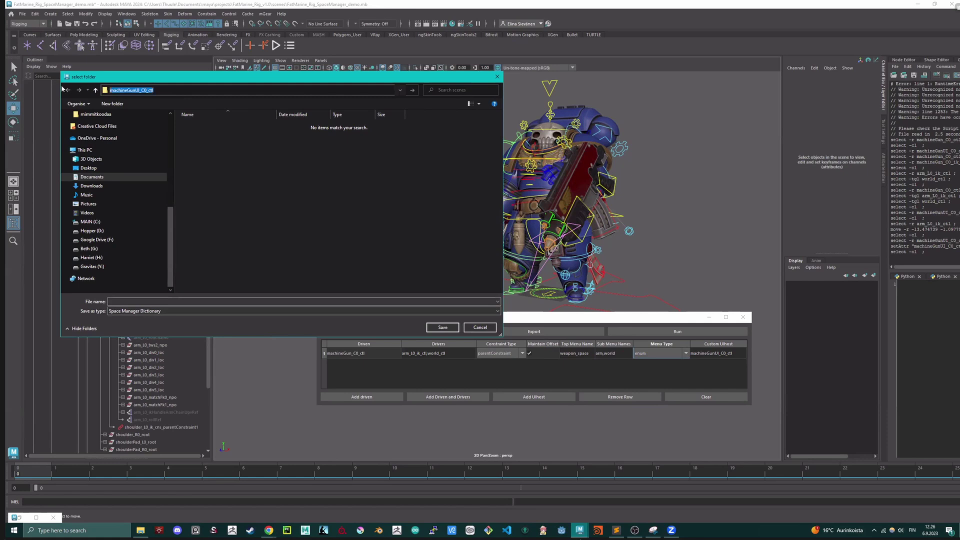
{"action": "key", "text": "Escape"}
{"action": "scroll", "coordinate": [127, 256], "scroll_direction": "up", "scroll_amount": 4}
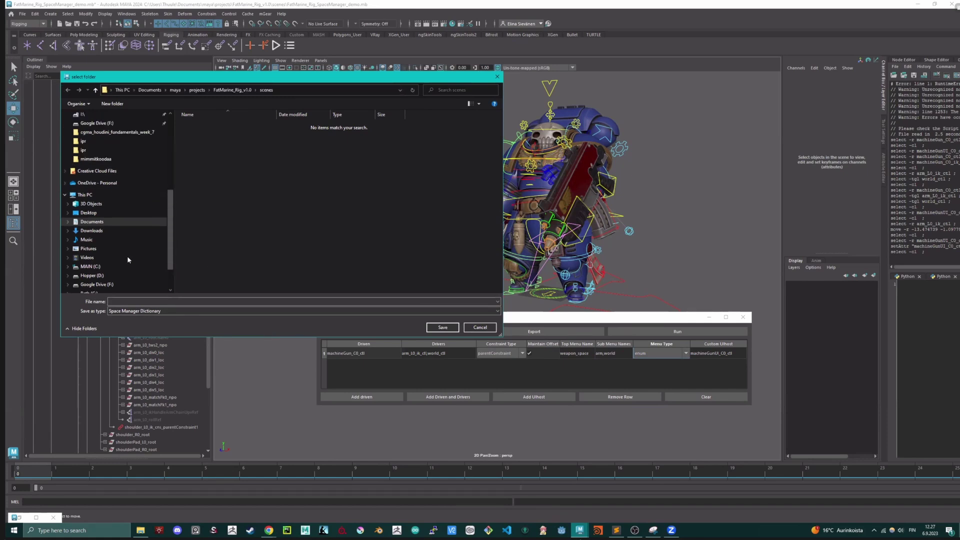
{"action": "mouse_move", "coordinate": [147, 534]}
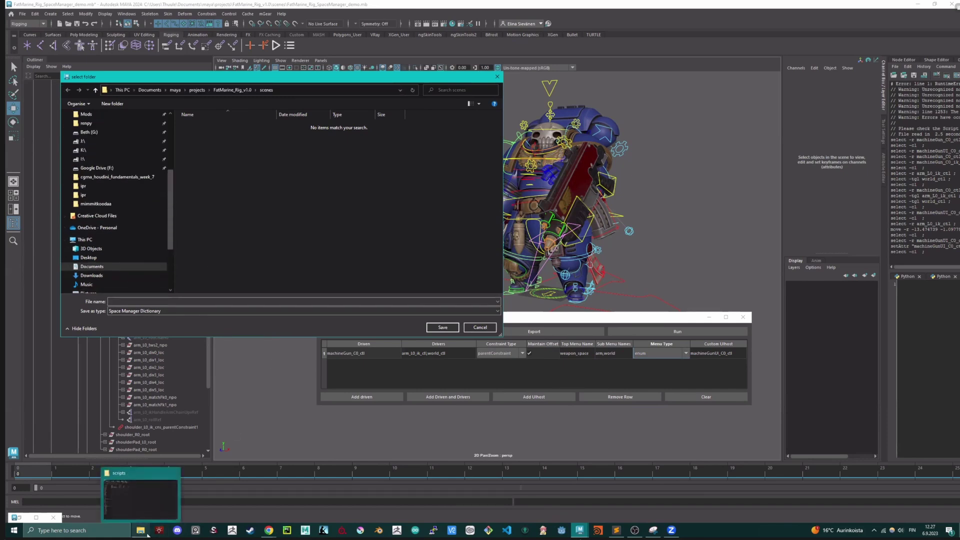
Copy the FatMarine_Rig_v1.0 scripts folder path from Explorer and navigate the save dialog there.
{"action": "left_click", "coordinate": [144, 494]}
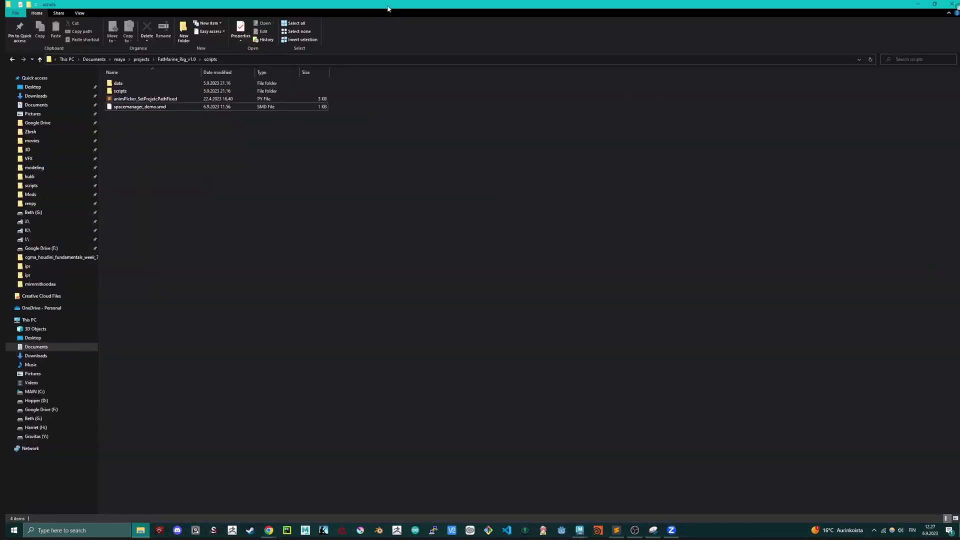
{"action": "double_click", "coordinate": [388, 9]}
{"action": "left_click", "coordinate": [452, 267]}
{"action": "key", "text": "ctrl+c"}
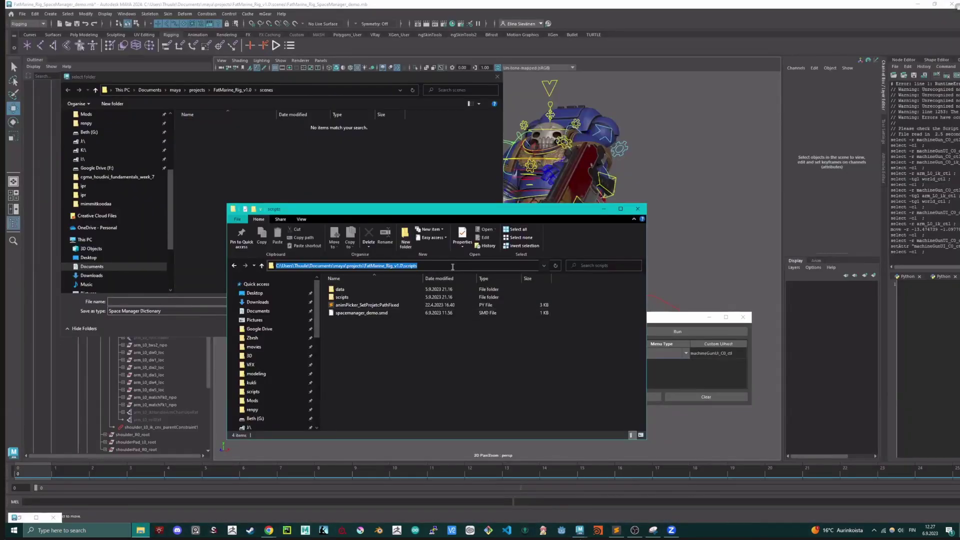
{"action": "left_click", "coordinate": [301, 91]}
{"action": "key", "text": "ctrl+v"}
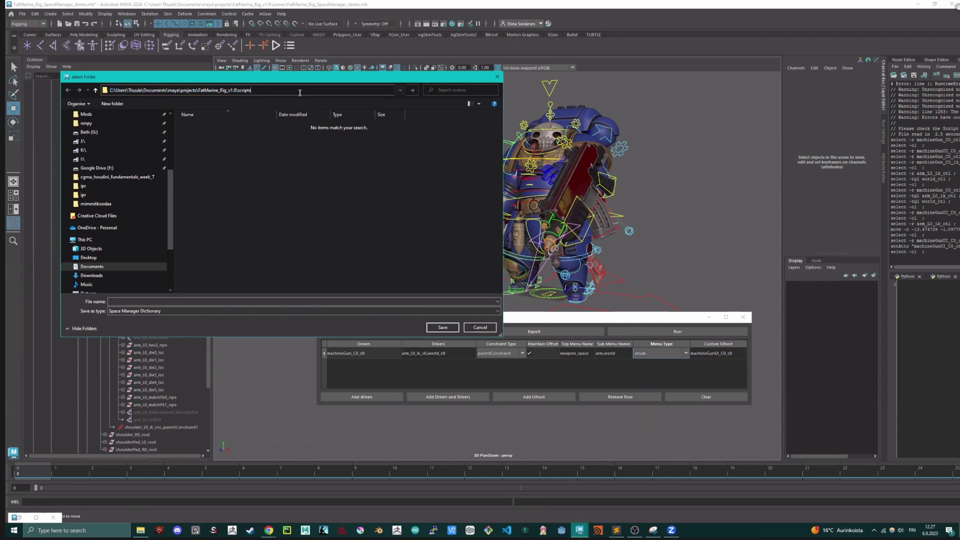
{"action": "key", "text": "Return"}
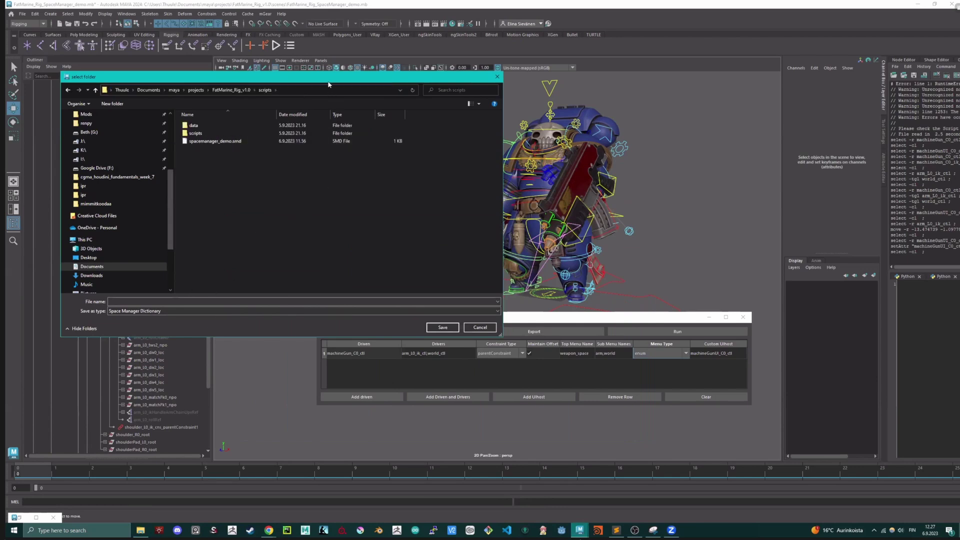
{"action": "left_click_drag", "start_coordinate": [329, 84], "coordinate": [308, 73]}
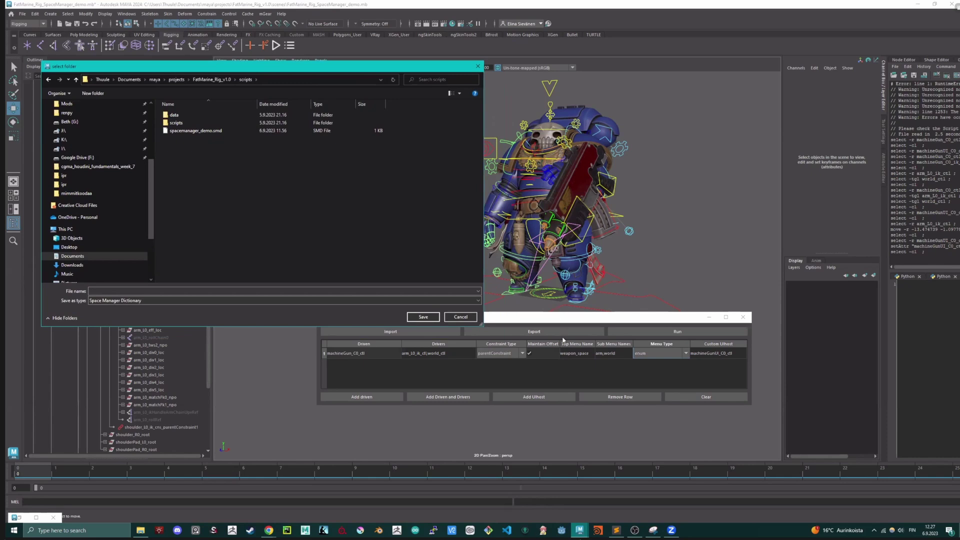
{"action": "left_click_drag", "start_coordinate": [378, 67], "coordinate": [375, 40]}
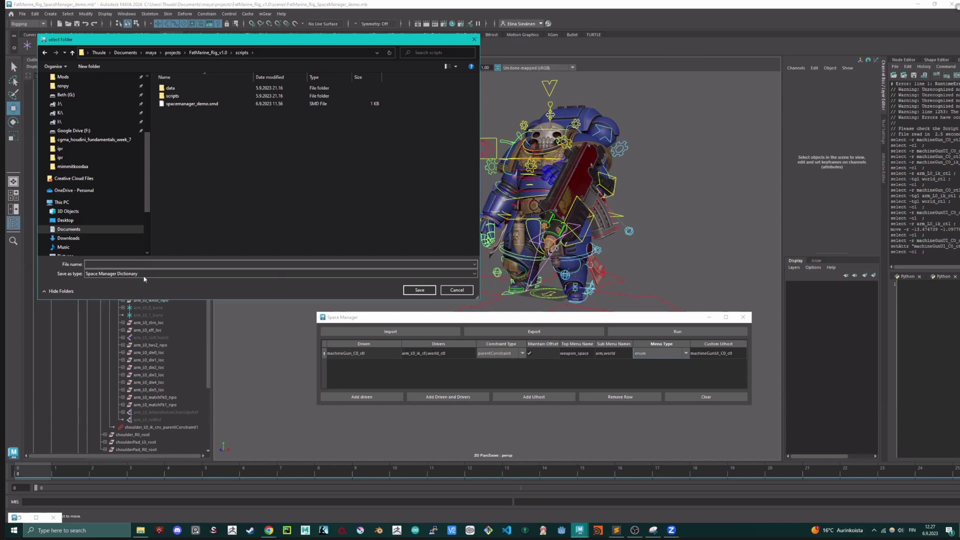
Begin entering demo2 as the export file name.
{"action": "left_click", "coordinate": [153, 264]}
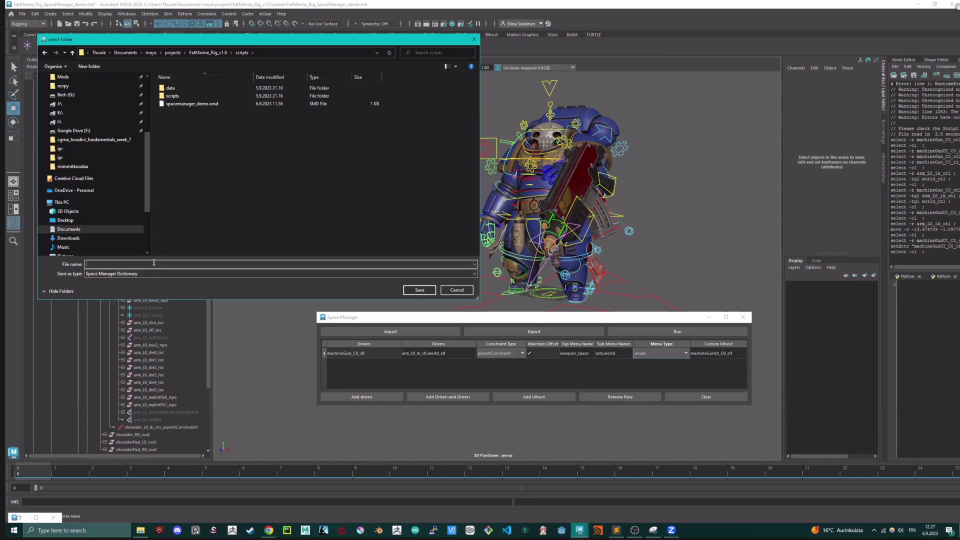
{"action": "type", "text": "de,p"}
{"action": "key", "text": "BackSpace"}
{"action": "key", "text": "BackSpace"}
Save the export as demo2, then right-click spacemanager_demo.smd in the scripts folder.
{"action": "type", "text": "mo2"}
{"action": "left_click", "coordinate": [418, 290]}
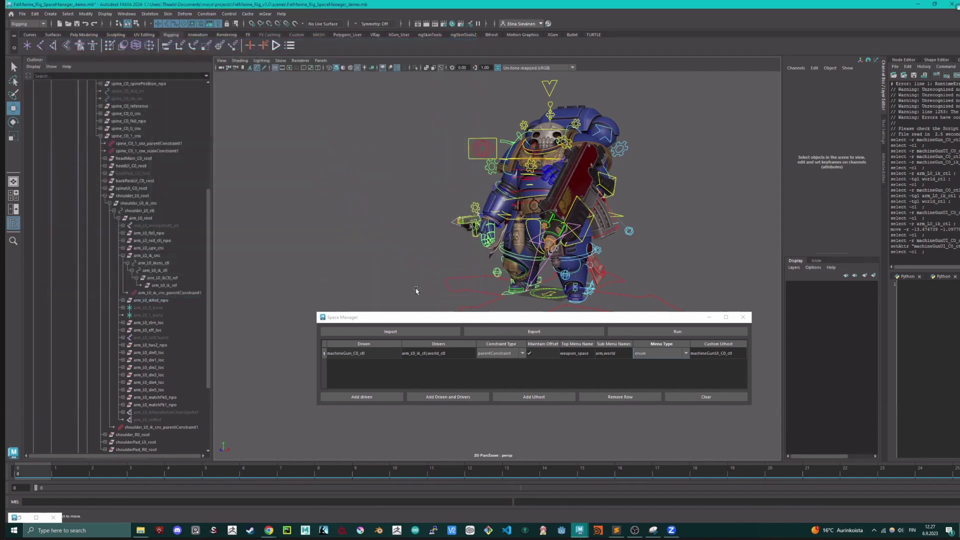
{"action": "left_click", "coordinate": [140, 530]}
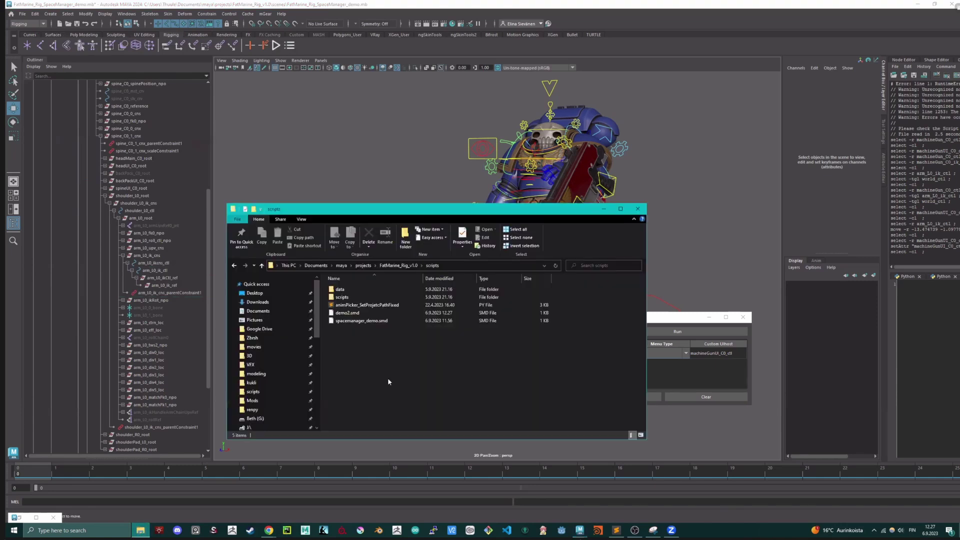
{"action": "right_click", "coordinate": [365, 321]}
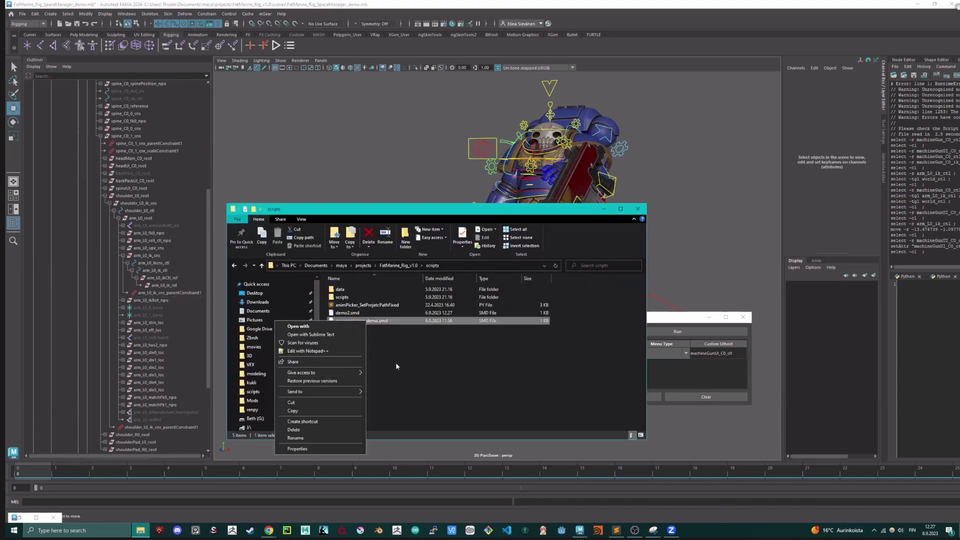
Open spacemanager_demo.smd in Sublime Text to review its JSON, then minimise the editor.
{"action": "left_click", "coordinate": [341, 334]}
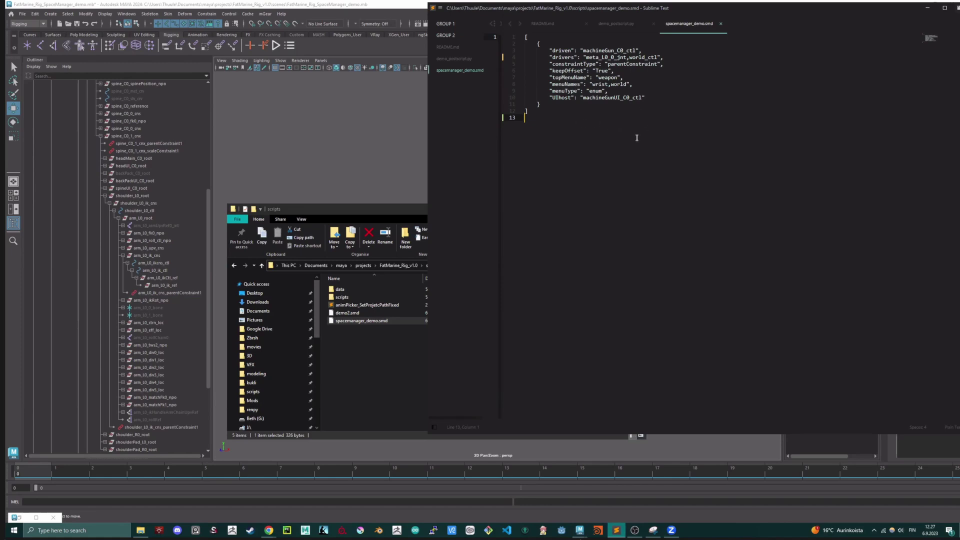
{"action": "left_click", "coordinate": [924, 9]}
Return to the Maya scene, set the space manager demo aside, and select the FatMarine guide root.
{"action": "left_click", "coordinate": [666, 182]}
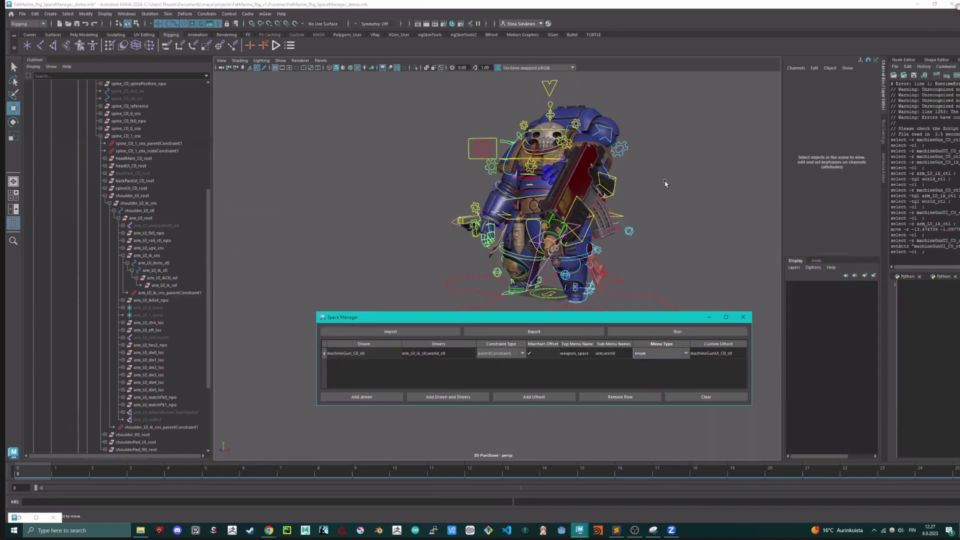
{"action": "left_click", "coordinate": [917, 4]}
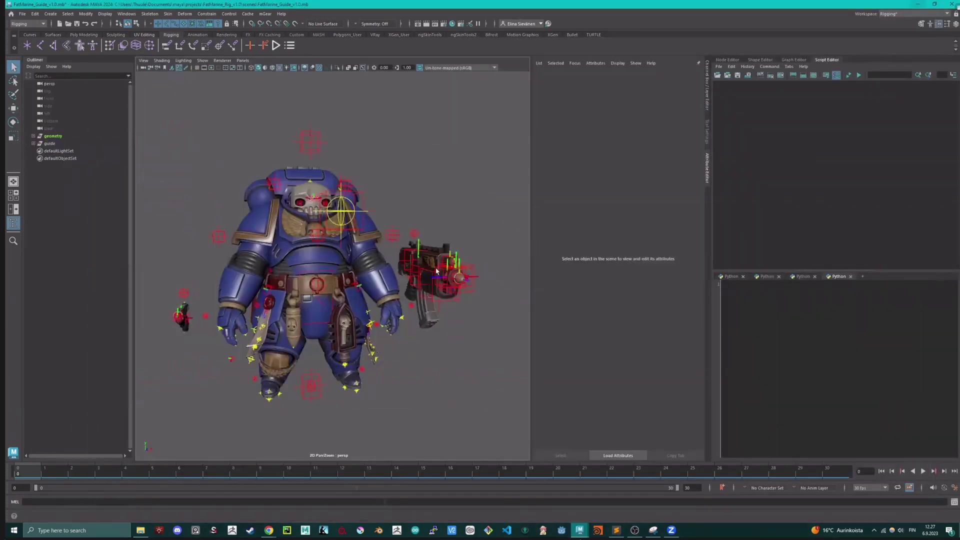
{"action": "left_click_drag", "start_coordinate": [408, 346], "coordinate": [442, 354], "text": "alt"}
{"action": "scroll", "coordinate": [442, 354], "scroll_direction": "up", "scroll_amount": 2}
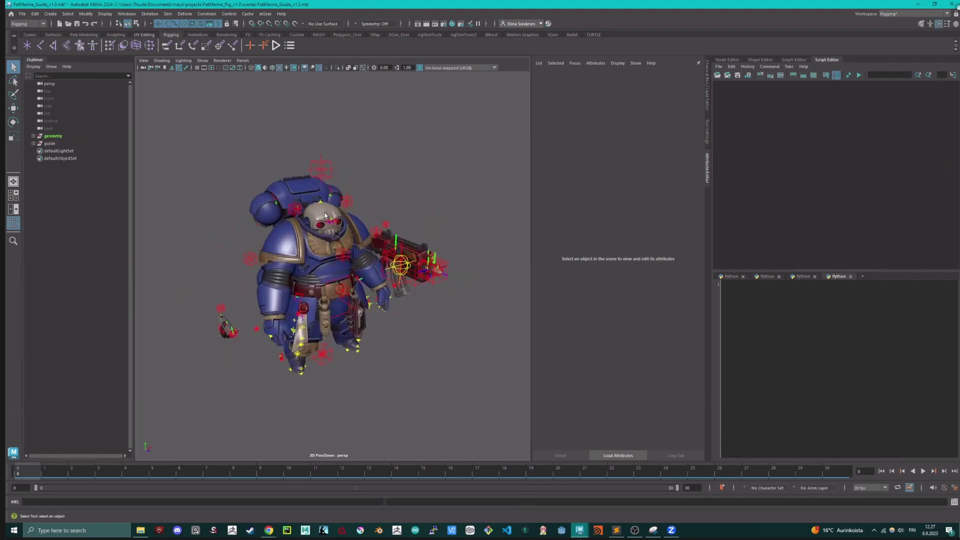
{"action": "left_click", "coordinate": [49, 144]}
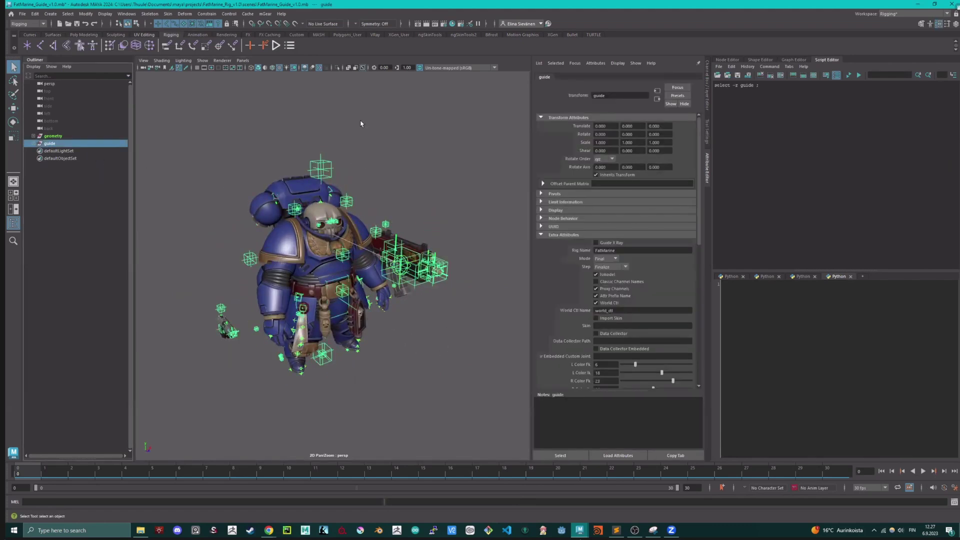
{"action": "scroll", "coordinate": [537, 284], "scroll_direction": "down", "scroll_amount": 3}
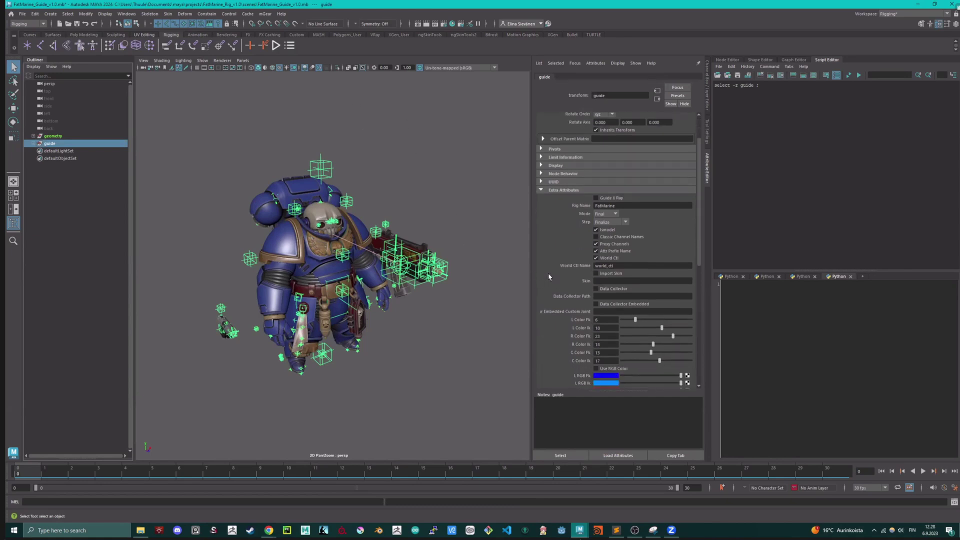
{"action": "scroll", "coordinate": [550, 276], "scroll_direction": "up", "scroll_amount": 3}
Open the guide's Shifter settings on the Custom Steps tab and right-click the demo_postscript post step.
{"action": "left_click", "coordinate": [265, 16]}
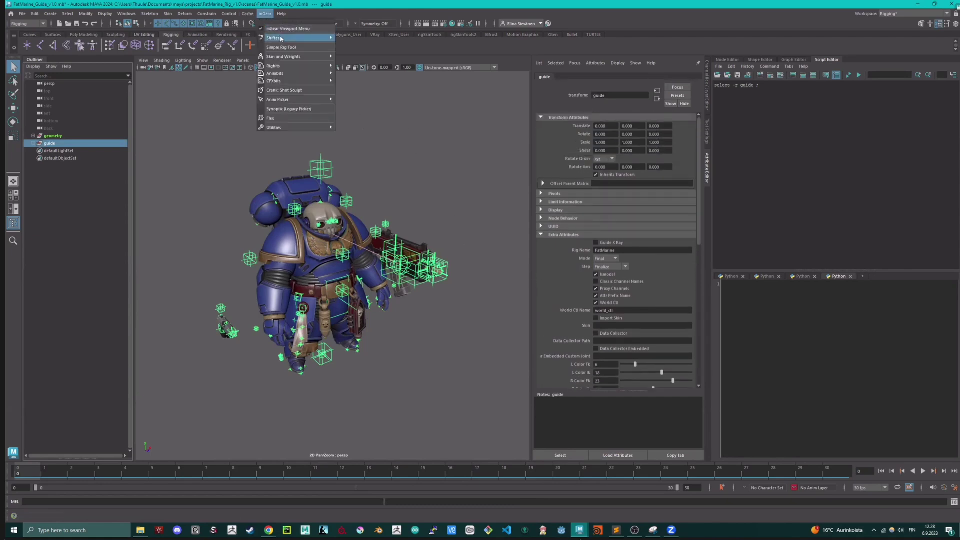
{"action": "mouse_move", "coordinate": [320, 38]}
{"action": "left_click", "coordinate": [373, 61]}
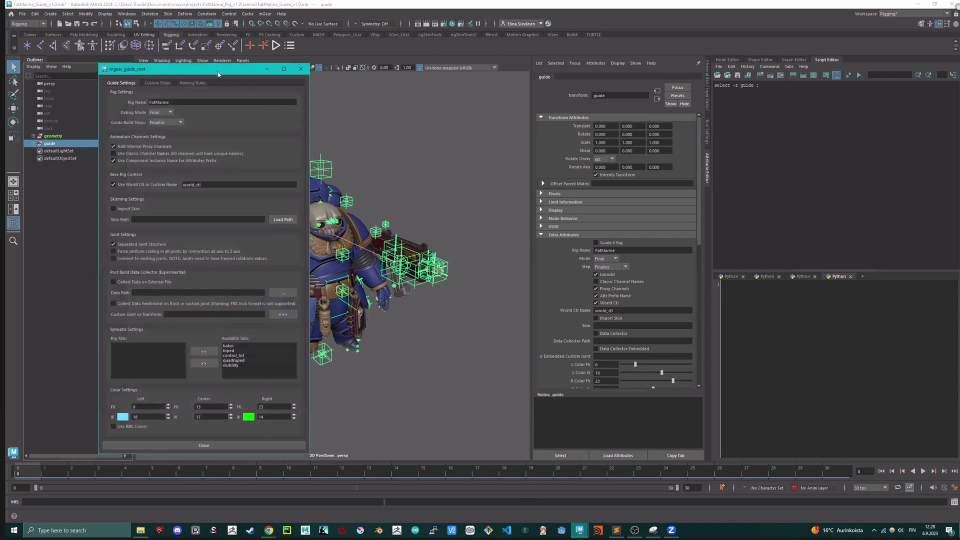
{"action": "left_click", "coordinate": [193, 83]}
{"action": "left_click", "coordinate": [159, 83]}
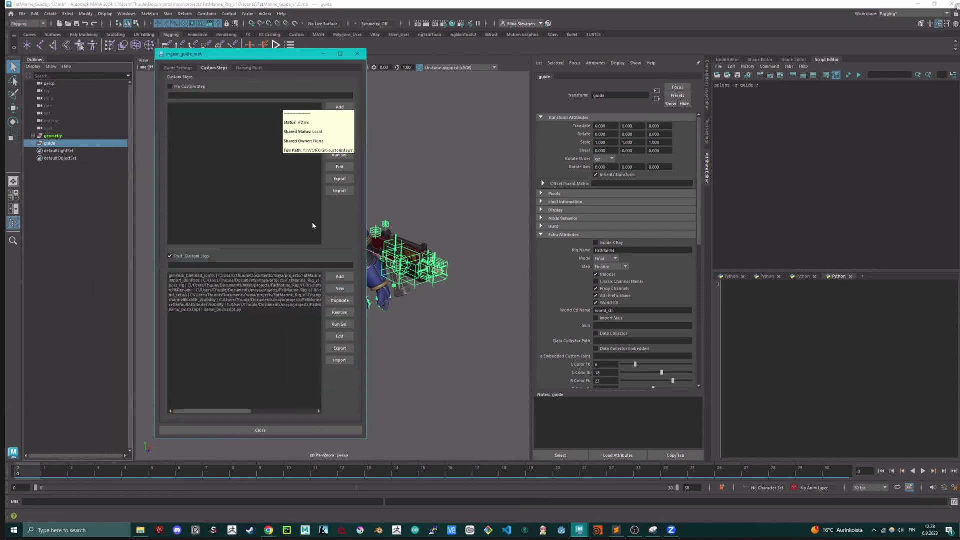
{"action": "left_click", "coordinate": [223, 310]}
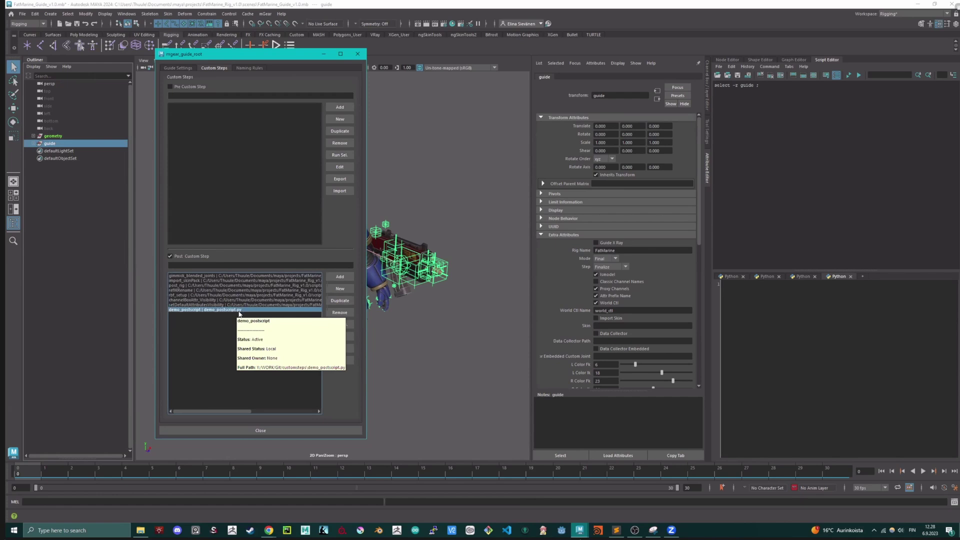
{"action": "right_click", "coordinate": [240, 312]}
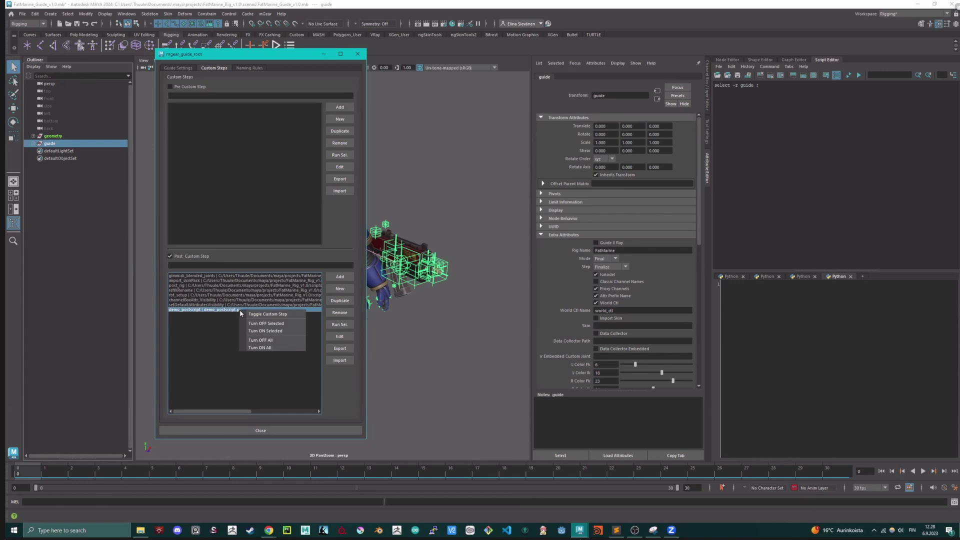
Edit demo_postscript.py in Sublime, compare it with the Space Manager README script template, then minimise Sublime.
{"action": "left_click", "coordinate": [346, 339]}
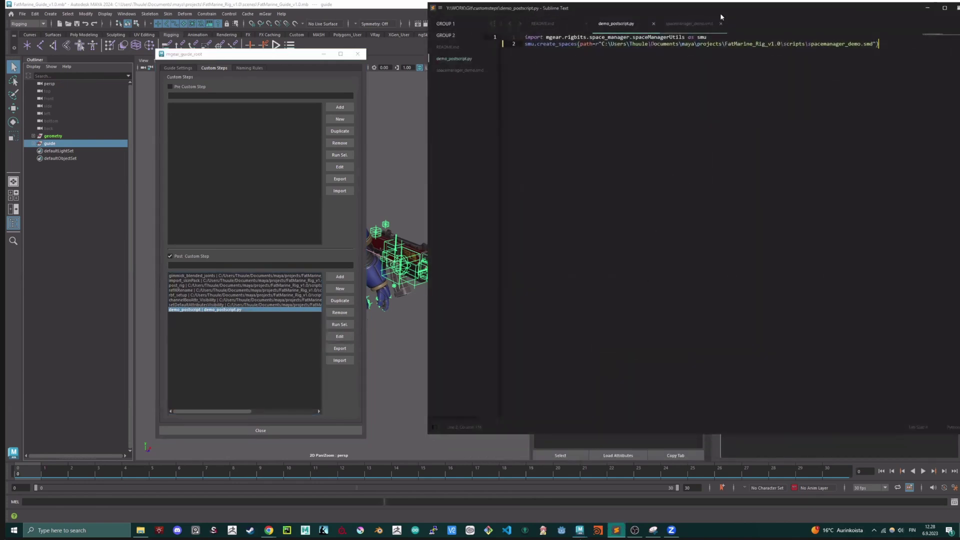
{"action": "double_click", "coordinate": [710, 9]}
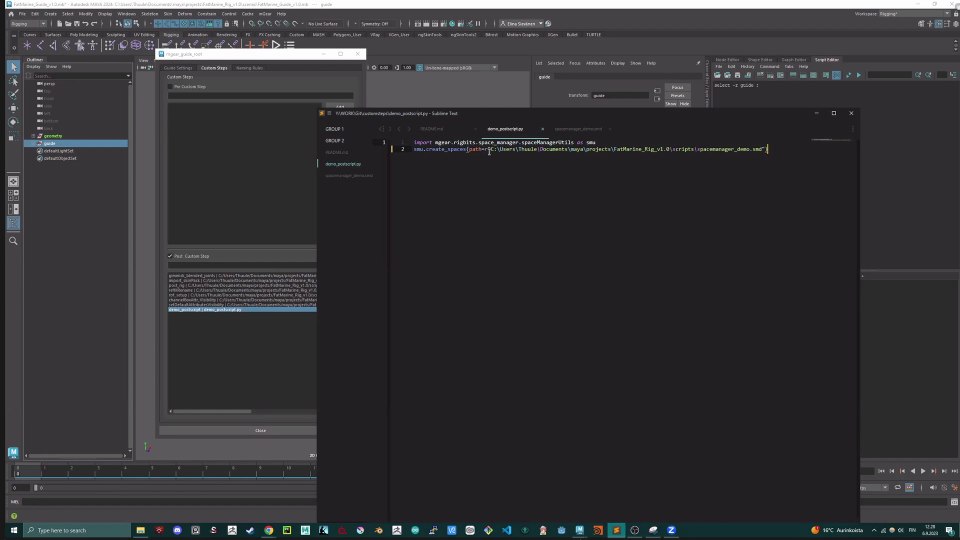
{"action": "left_click", "coordinate": [439, 131]}
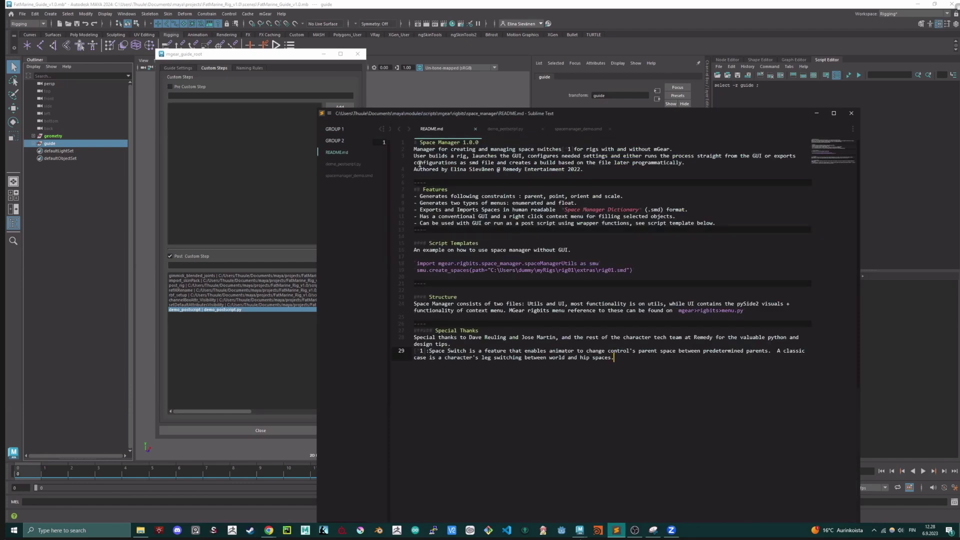
{"action": "left_click_drag", "start_coordinate": [641, 272], "coordinate": [417, 258]}
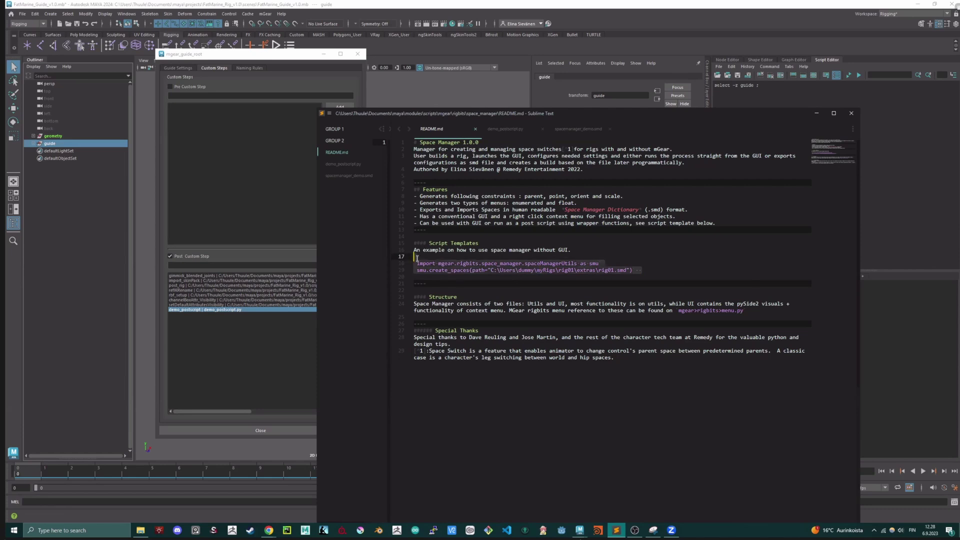
{"action": "left_click", "coordinate": [655, 266]}
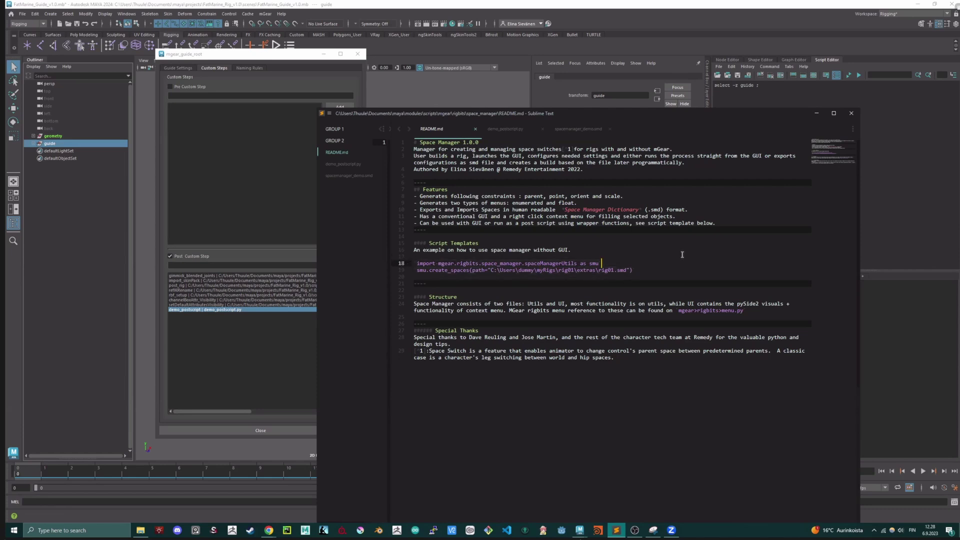
{"action": "left_click", "coordinate": [816, 113]}
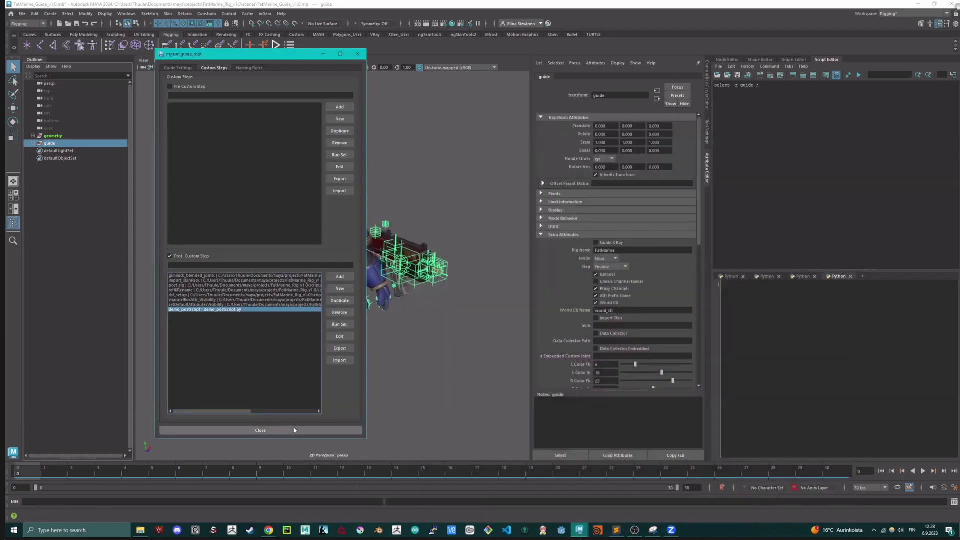
Close the guide settings and reselect the guide root, checking its post custom steps list visibility.py and demo_postscript.py.
{"action": "left_click", "coordinate": [299, 430]}
{"action": "left_click", "coordinate": [193, 244]}
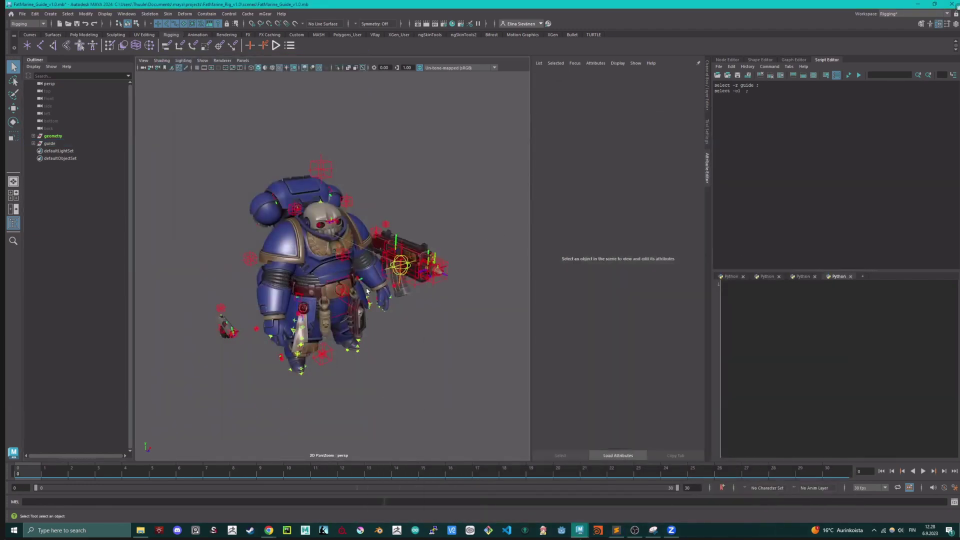
{"action": "left_click", "coordinate": [50, 144]}
{"action": "scroll", "coordinate": [553, 223], "scroll_direction": "down", "scroll_amount": 2}
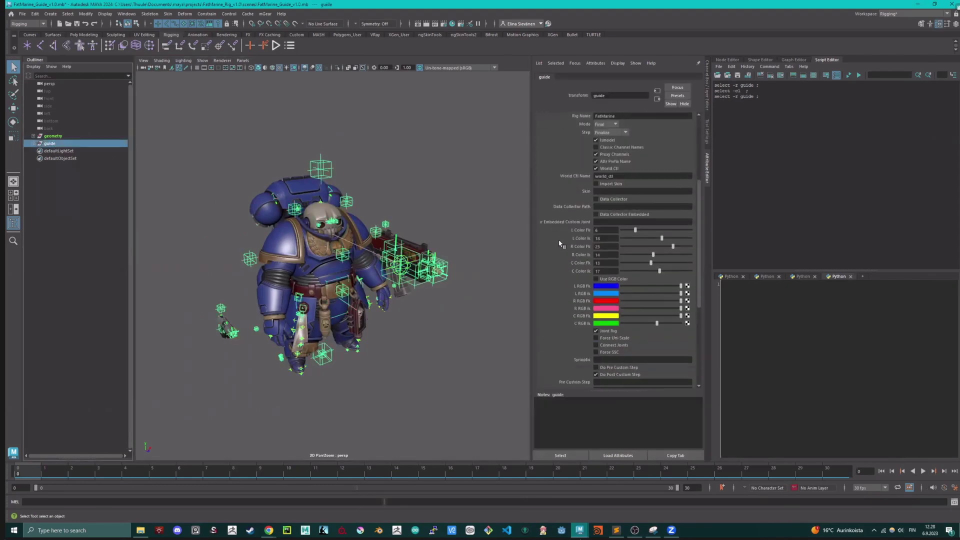
{"action": "scroll", "coordinate": [547, 336], "scroll_direction": "down", "scroll_amount": 10}
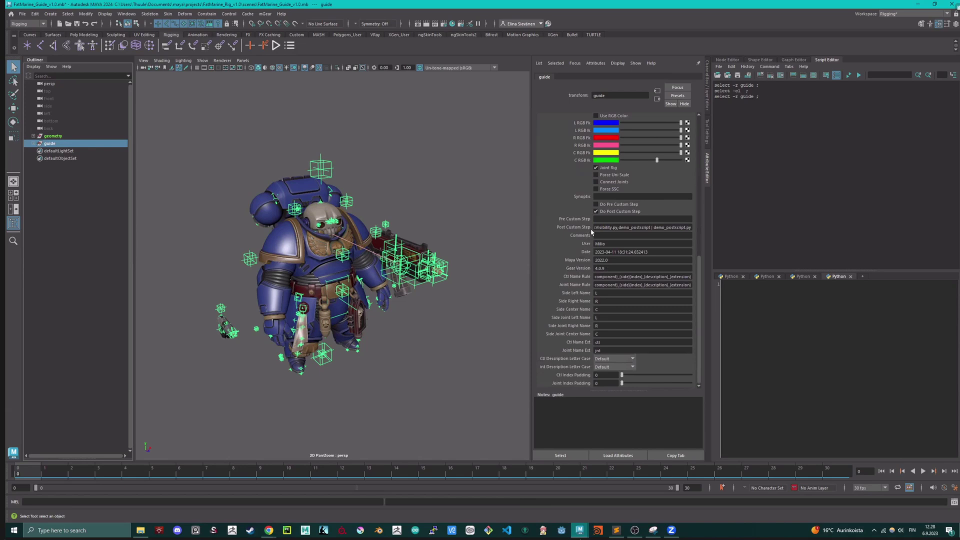
{"action": "scroll", "coordinate": [572, 333], "scroll_direction": "up", "scroll_amount": 3}
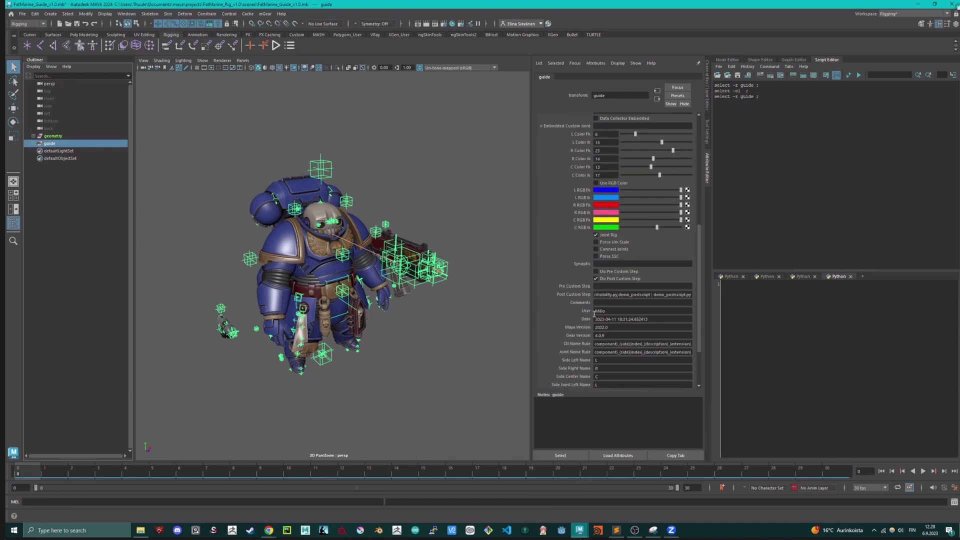
{"action": "scroll", "coordinate": [575, 370], "scroll_direction": "up", "scroll_amount": 8}
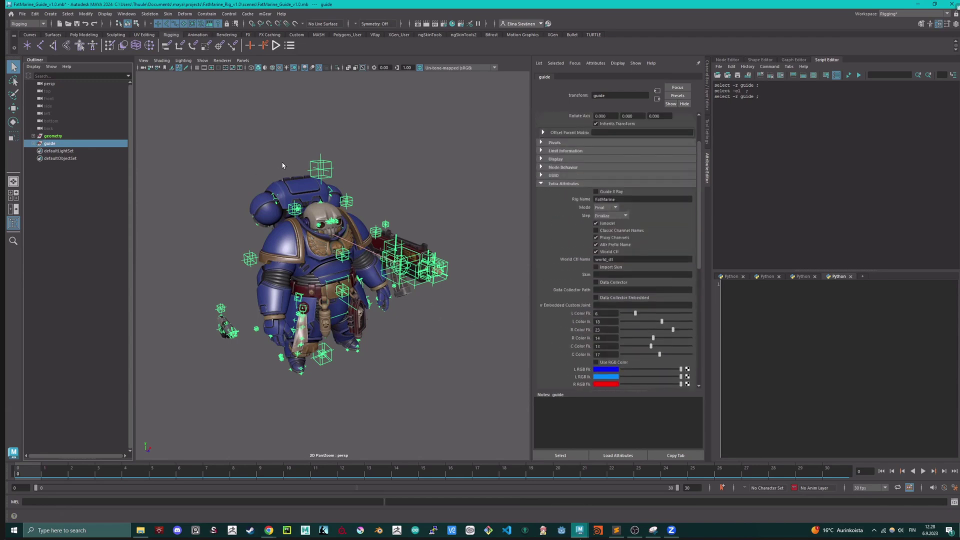
{"action": "left_click", "coordinate": [265, 13]}
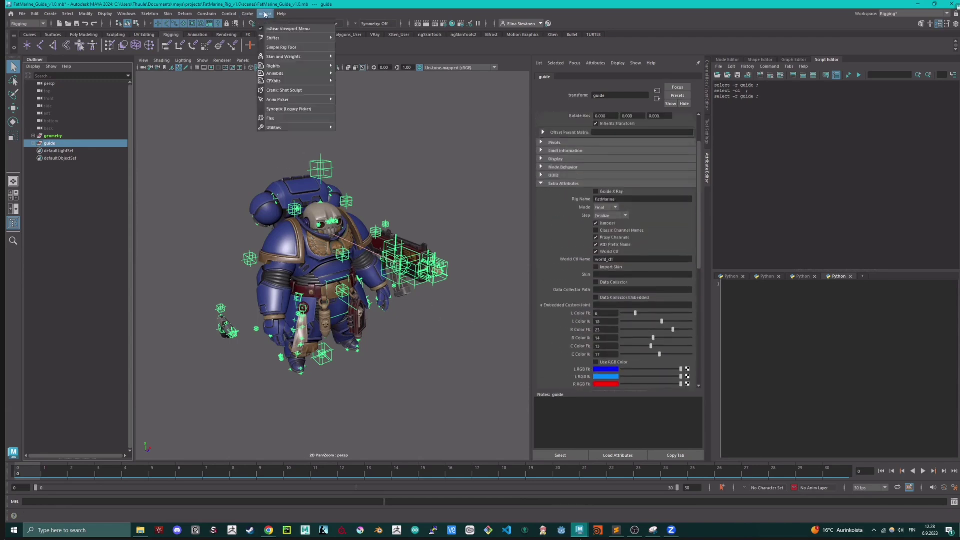
Run Shifter's Build from Selection to build the FatMarine rig with the demo_postscript.py step.
{"action": "mouse_move", "coordinate": [275, 38]}
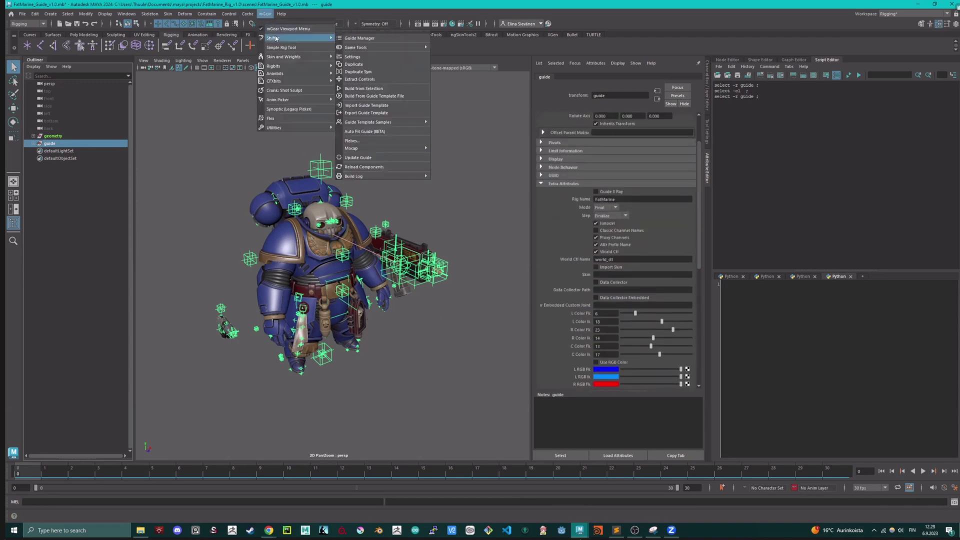
{"action": "left_click", "coordinate": [371, 88]}
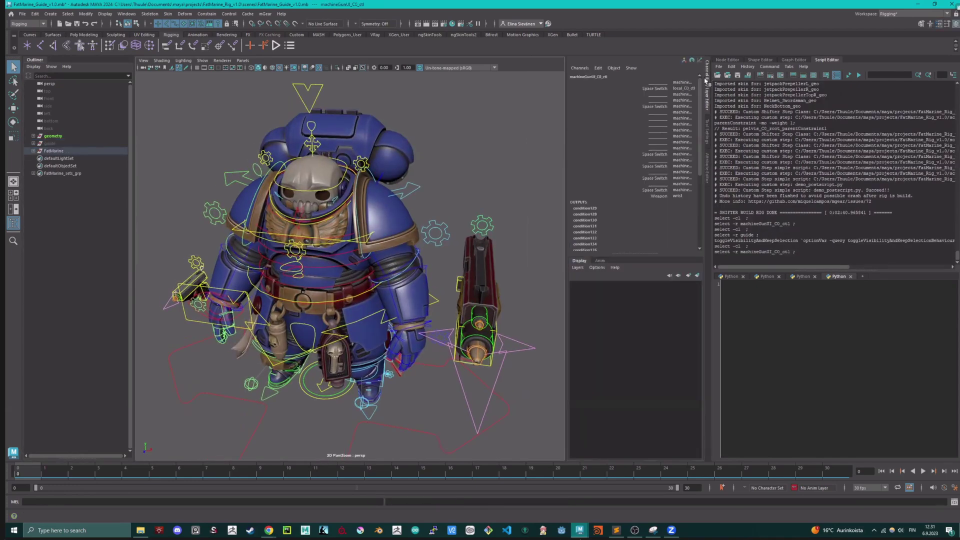
Widen the Channel Box and check the machine gun's Weapon space options, wrist and world.
{"action": "left_click_drag", "start_coordinate": [567, 170], "coordinate": [513, 185]}
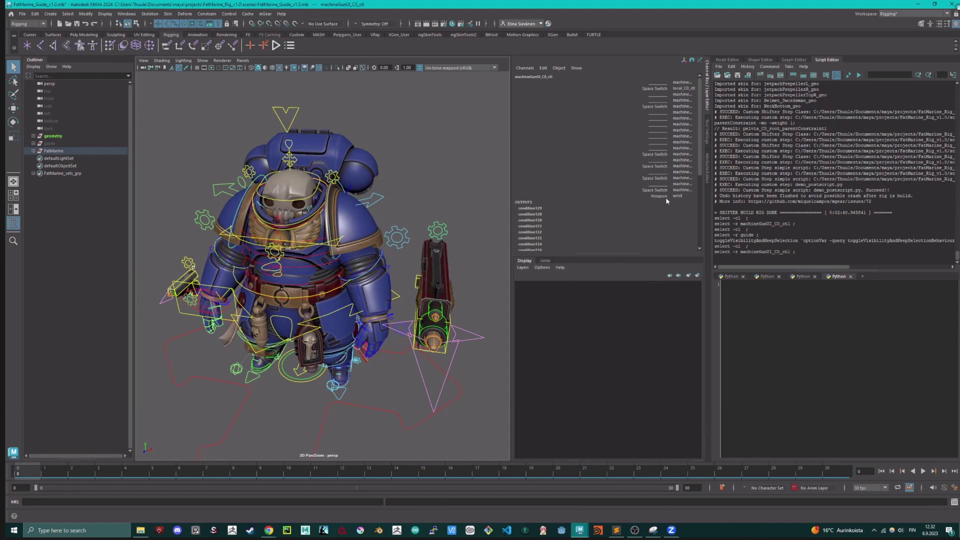
{"action": "left_click", "coordinate": [681, 196]}
{"action": "left_click", "coordinate": [688, 203]}
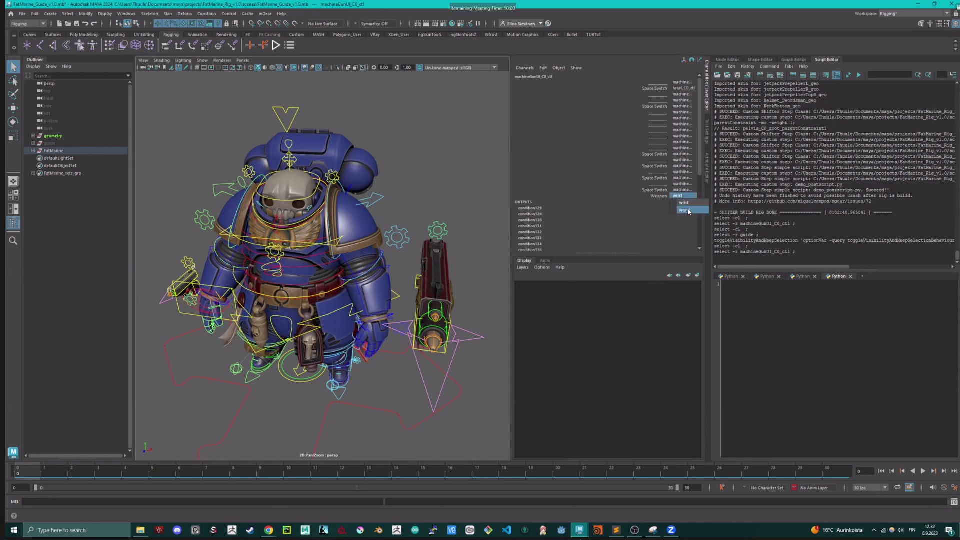
Select arm_L0_fk1_ctl and rotate the left arm to confirm the gun follows the wrist.
{"action": "left_click", "coordinate": [487, 181]}
{"action": "left_click", "coordinate": [392, 314]}
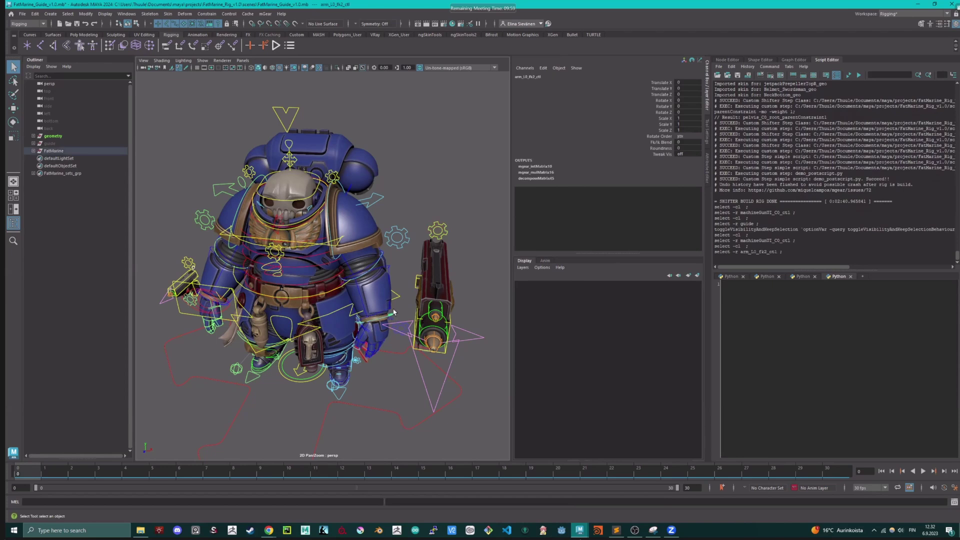
{"action": "left_click", "coordinate": [388, 270]}
{"action": "key", "text": "e"}
{"action": "left_click_drag", "start_coordinate": [383, 278], "coordinate": [326, 269]}
{"action": "key", "text": "ctrl+z"}
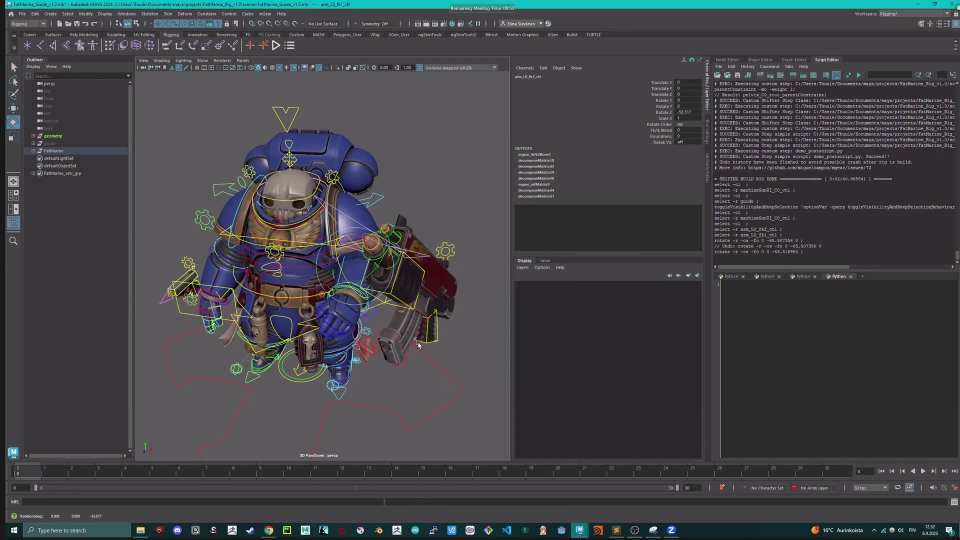
{"action": "scroll", "coordinate": [439, 326], "scroll_direction": "down", "scroll_amount": 3}
{"action": "left_click", "coordinate": [439, 326]}
{"action": "left_click_drag", "start_coordinate": [438, 326], "coordinate": [444, 285], "text": "alt"}
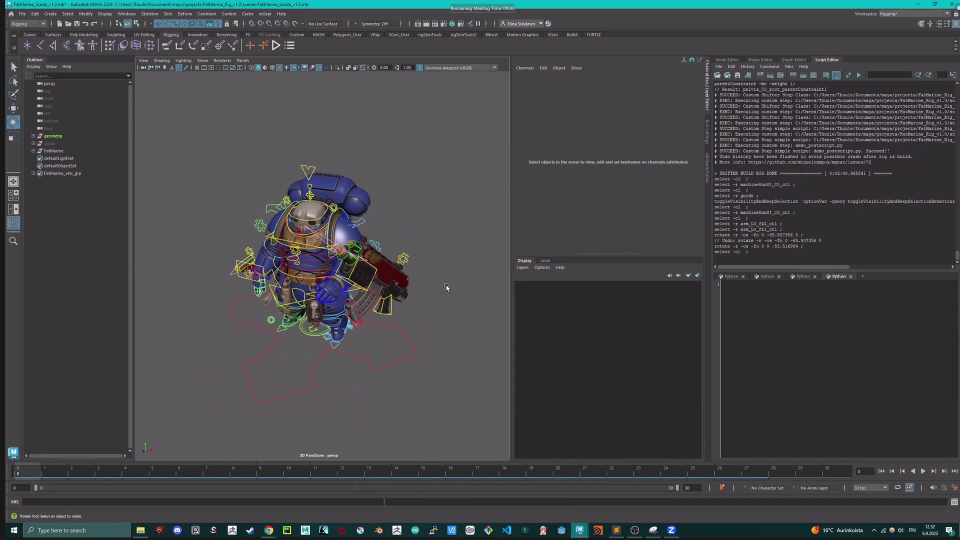